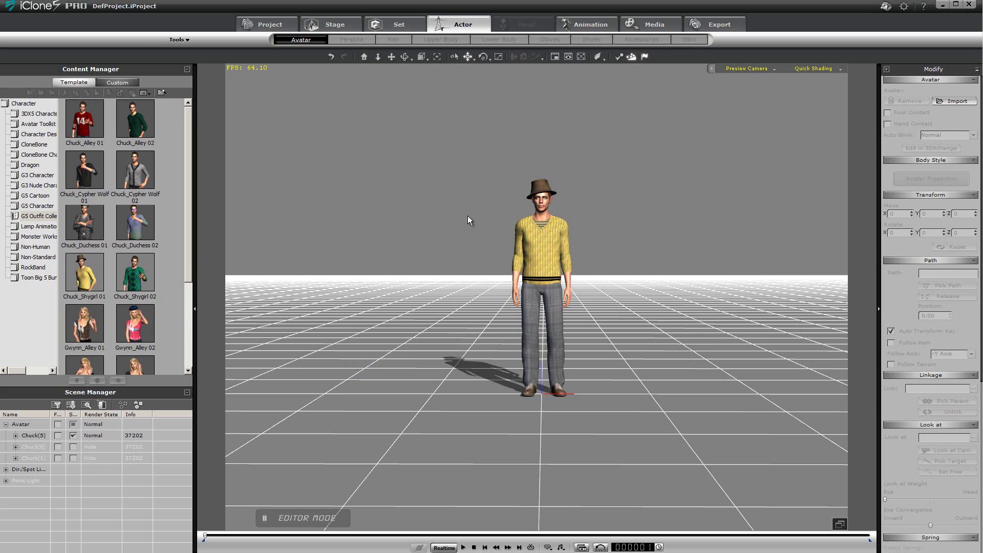
- Open Motion Puppet for the character in the yellow sweater and browse the four Base Motion profile groups
{"action": "double_click", "coordinate": [532, 245]}
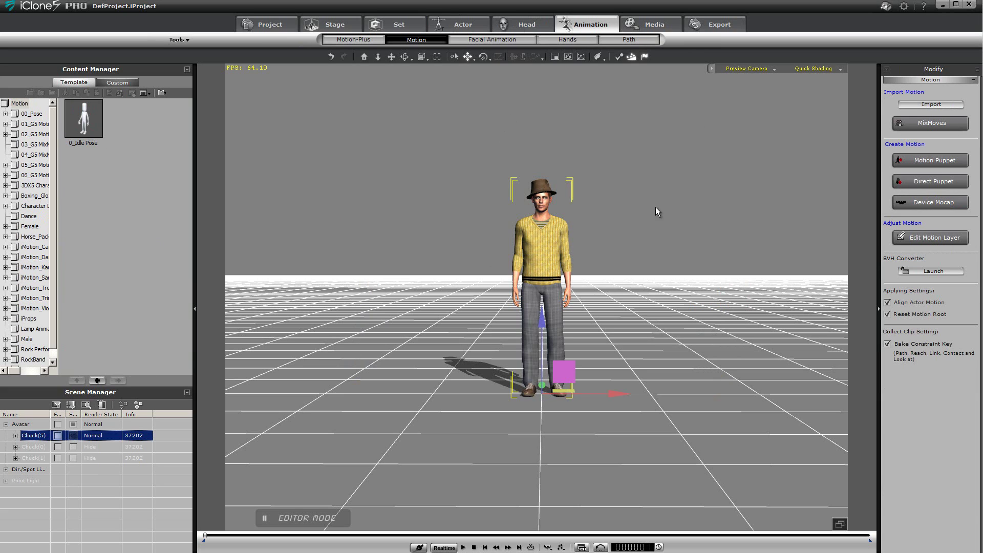
{"action": "left_click", "coordinate": [937, 162]}
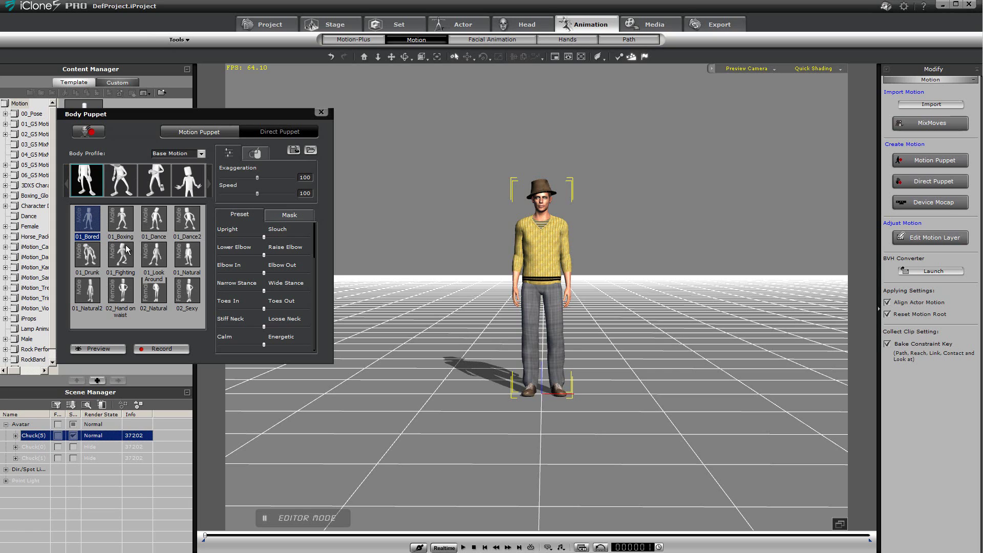
{"action": "left_click", "coordinate": [120, 182]}
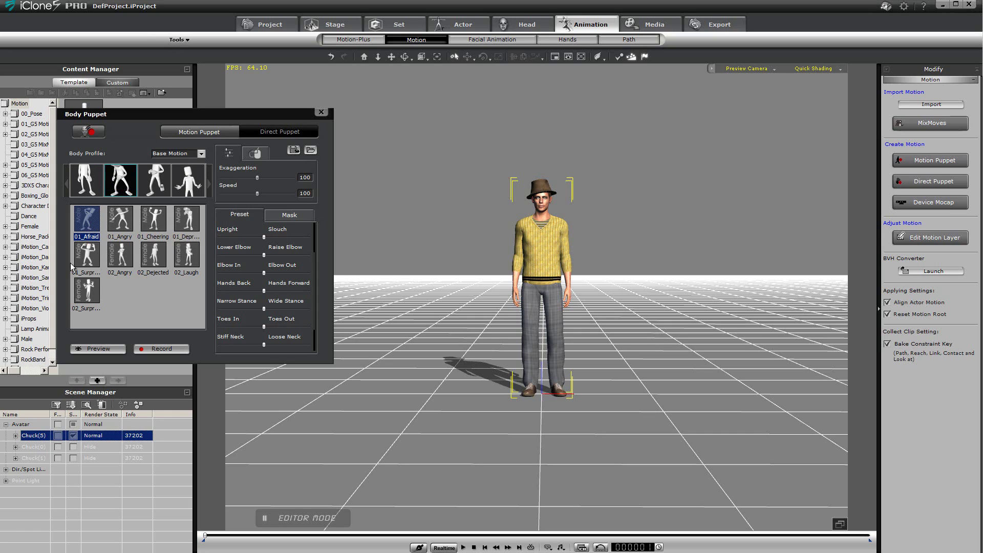
{"action": "left_click", "coordinate": [152, 186]}
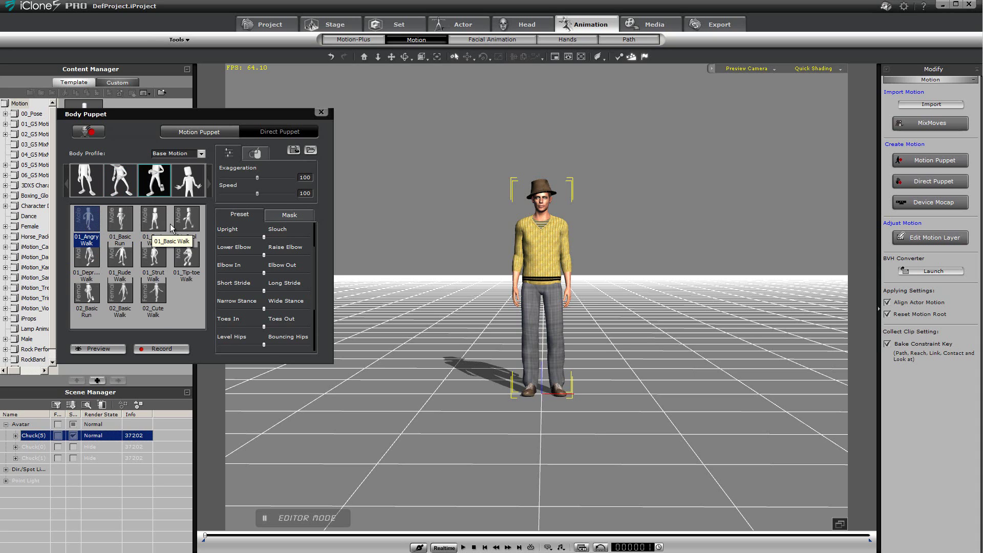
{"action": "left_click", "coordinate": [186, 185]}
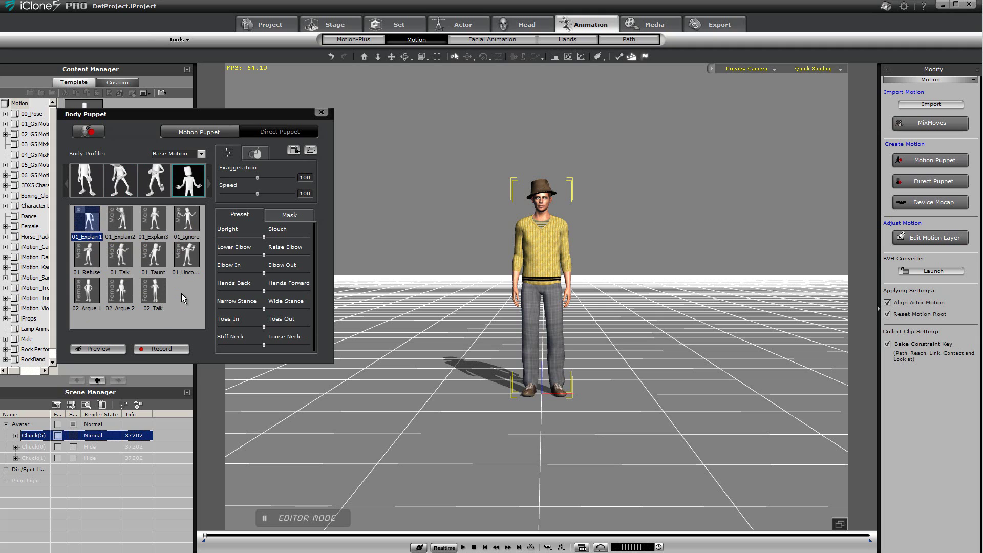
{"action": "left_click", "coordinate": [86, 180]}
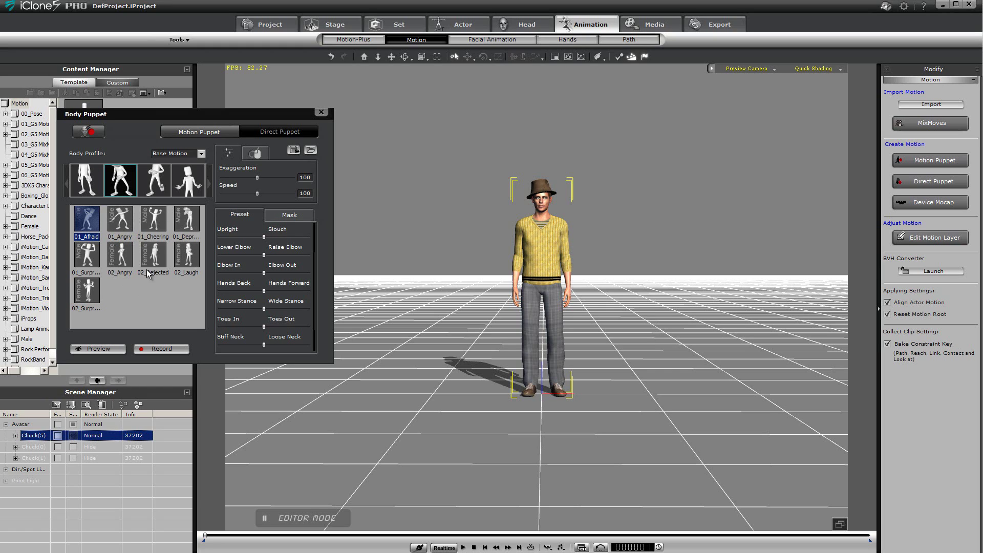
- Preview the 01_Cheering motion on the character at its default settings, and stop the playback
{"action": "left_click", "coordinate": [157, 223]}
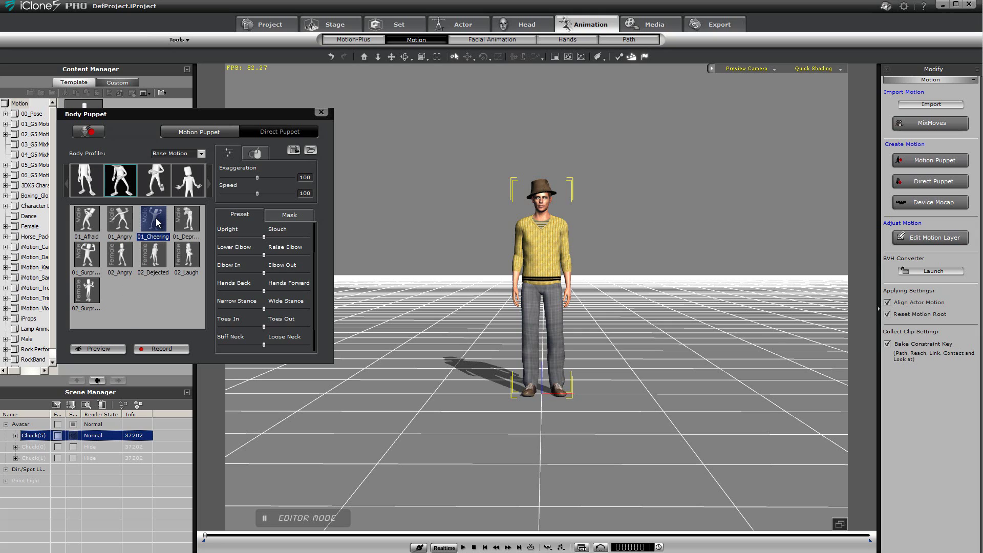
{"action": "left_click", "coordinate": [94, 348]}
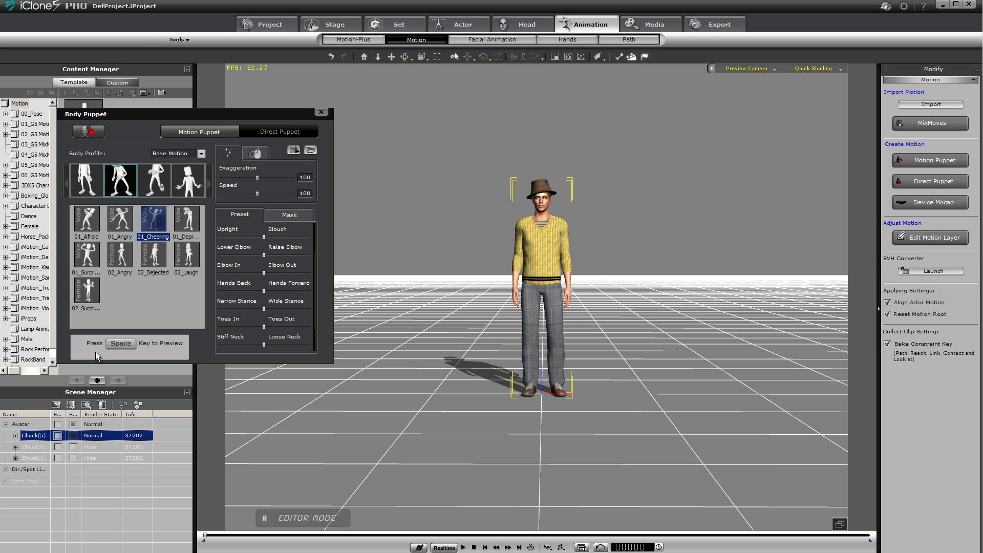
{"action": "key", "text": "space"}
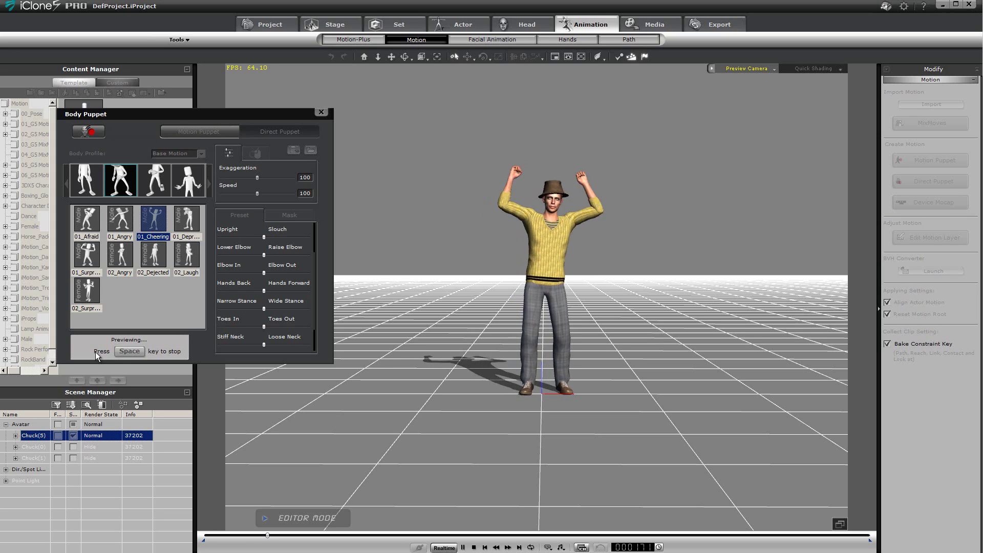
{"action": "key", "text": "space"}
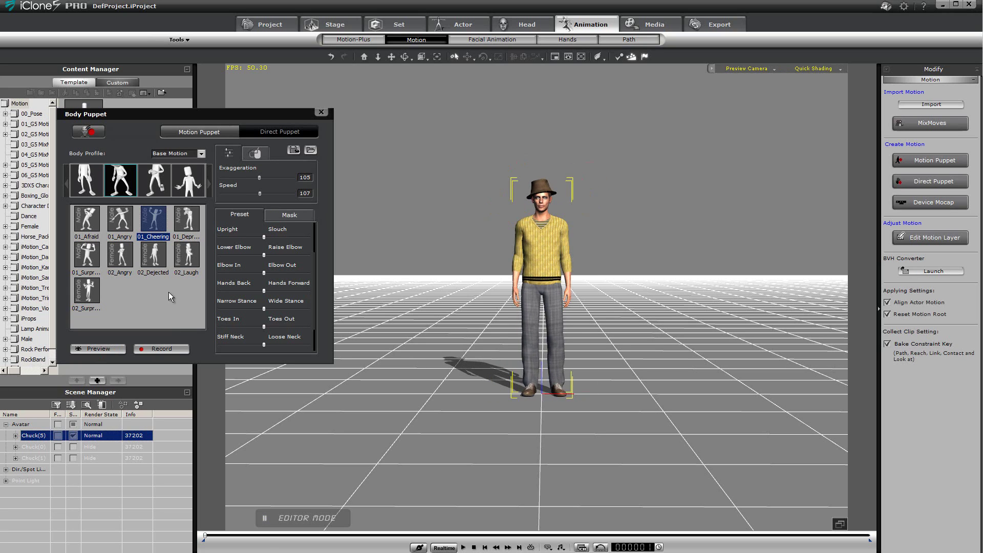
- Preview 01_Cheering with Exaggeration at 110, trying Speed at 49 and 142
{"action": "left_click", "coordinate": [109, 353]}
{"action": "key", "text": "space"}
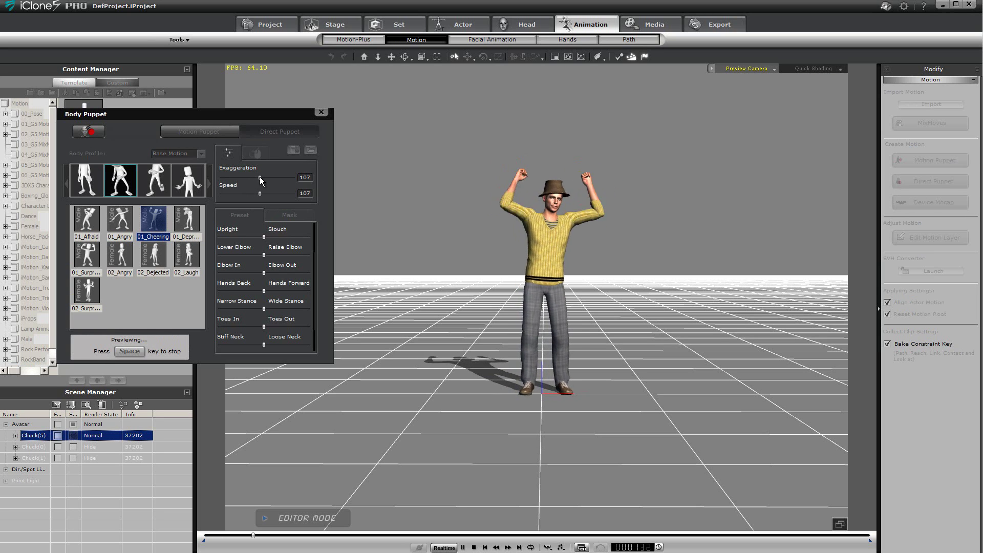
{"action": "left_click_drag", "start_coordinate": [260, 177], "coordinate": [237, 192]}
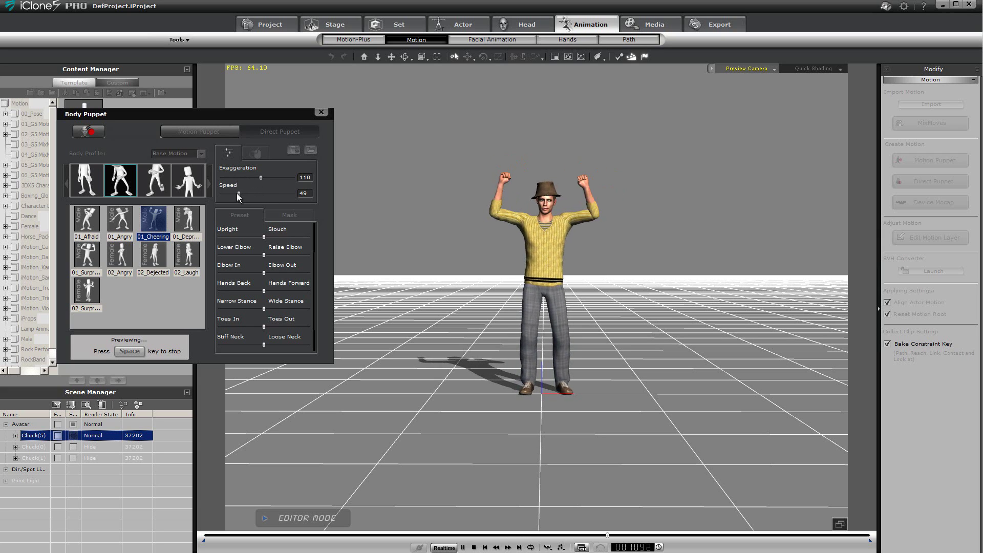
{"action": "left_click_drag", "start_coordinate": [237, 193], "coordinate": [271, 190]}
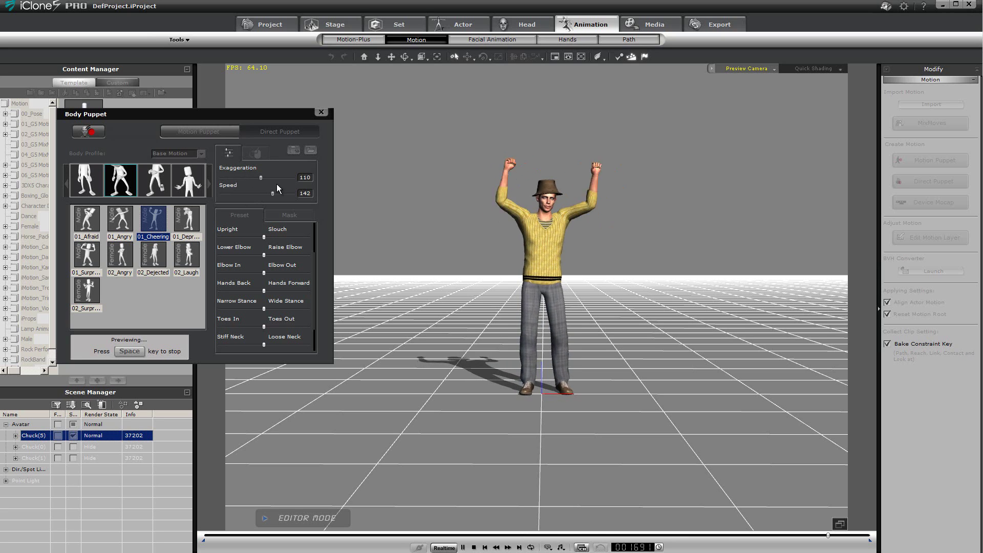
{"action": "key", "text": "space"}
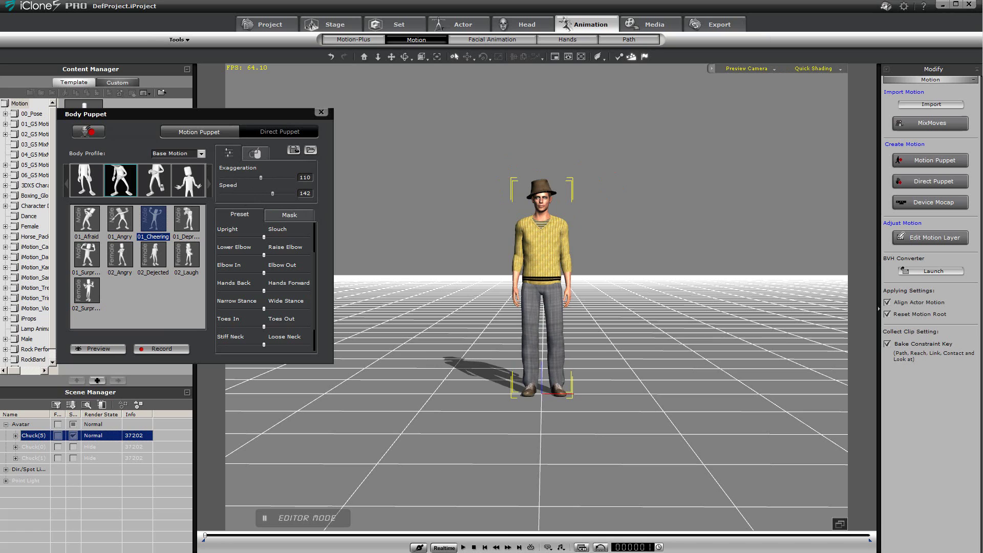
- Preview the 01_Basic Walk motion while trying out its hip height, forward/back lean and shoulder height adjustments
{"action": "left_click", "coordinate": [155, 181]}
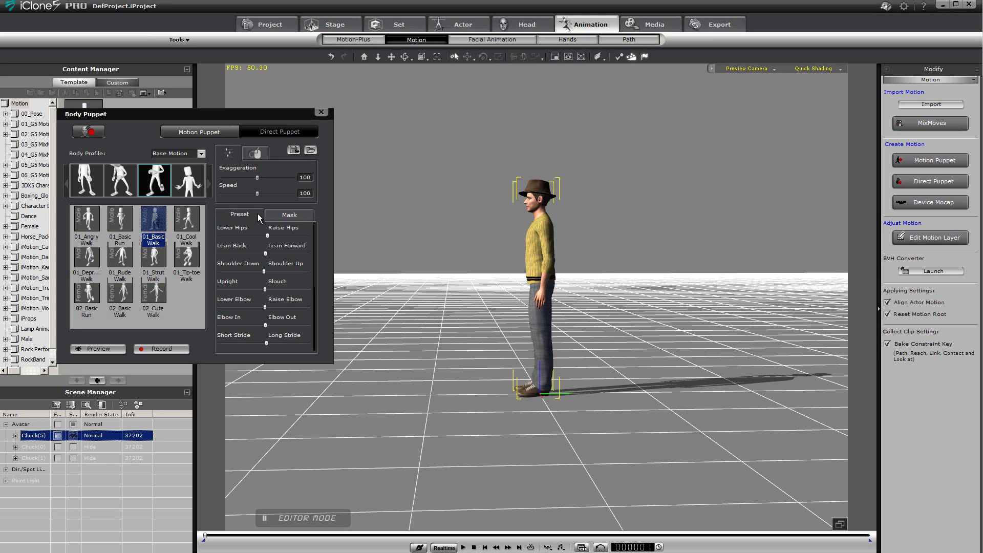
{"action": "left_click", "coordinate": [106, 349]}
{"action": "key", "text": "space"}
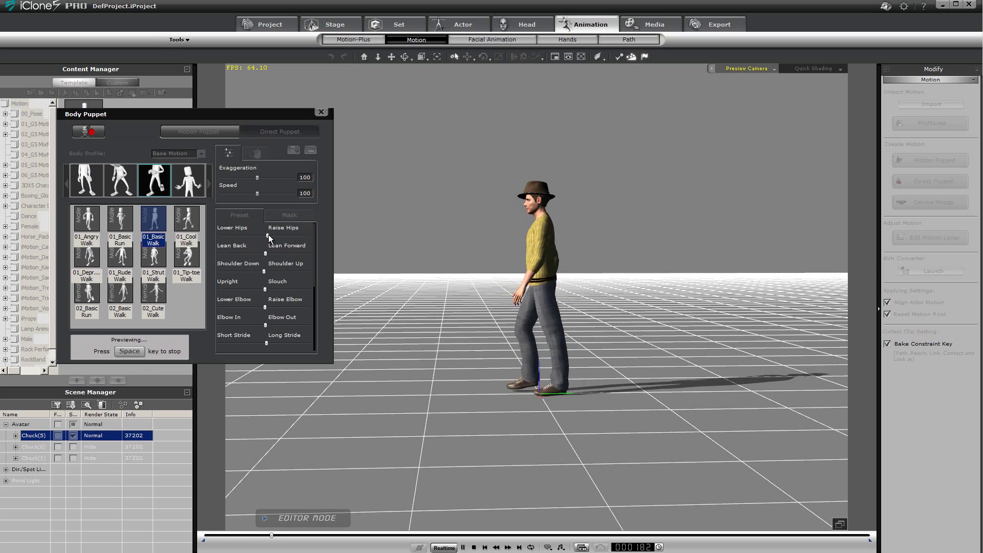
{"action": "mouse_move", "coordinate": [269, 235]}
{"action": "left_mouse_down"}
{"action": "mouse_move", "coordinate": [224, 239]}
{"action": "mouse_move", "coordinate": [309, 231]}
{"action": "mouse_move", "coordinate": [269, 236]}
{"action": "left_mouse_up"}
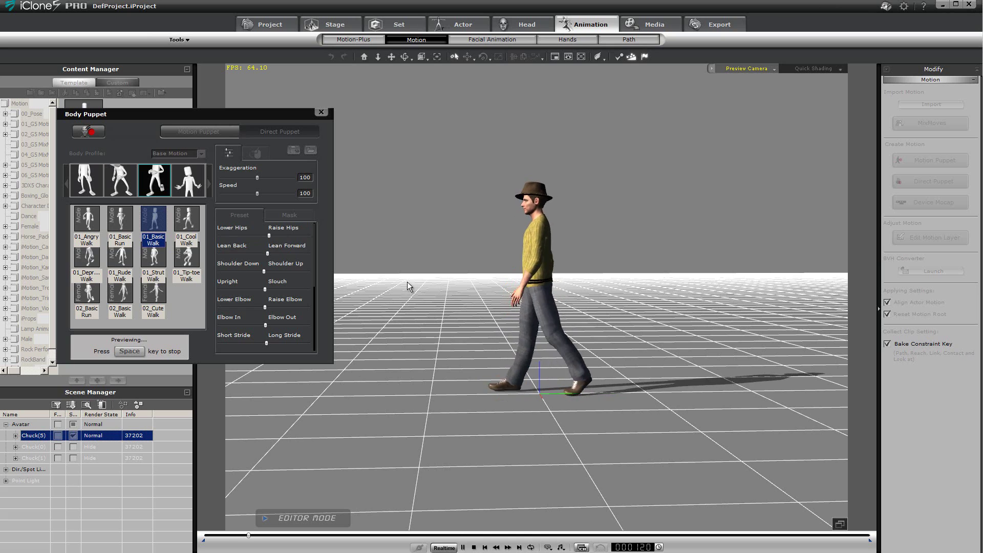
{"action": "mouse_move", "coordinate": [266, 256]}
{"action": "left_mouse_down"}
{"action": "mouse_move", "coordinate": [224, 255]}
{"action": "mouse_move", "coordinate": [303, 253]}
{"action": "mouse_move", "coordinate": [269, 254]}
{"action": "left_mouse_up"}
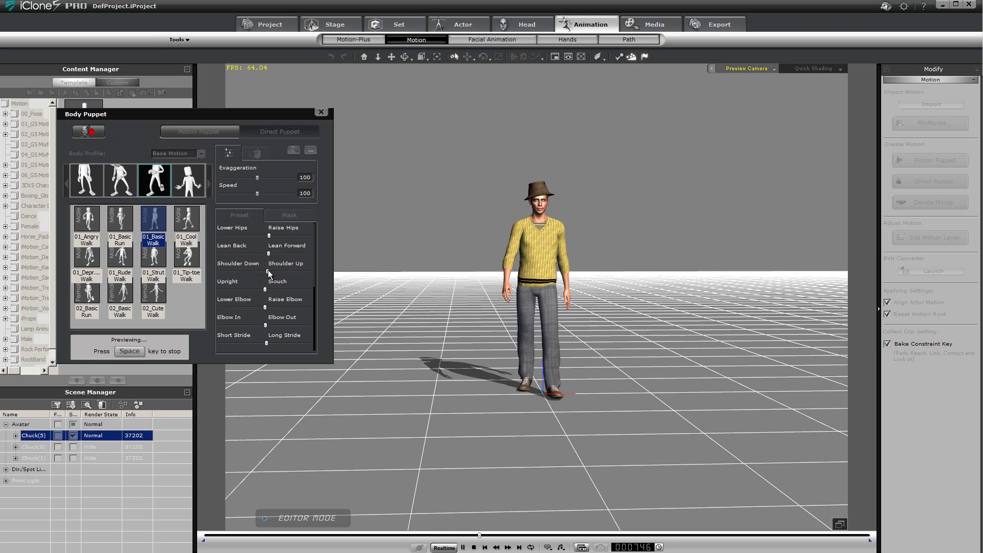
{"action": "left_click_drag", "start_coordinate": [250, 269], "coordinate": [269, 277]}
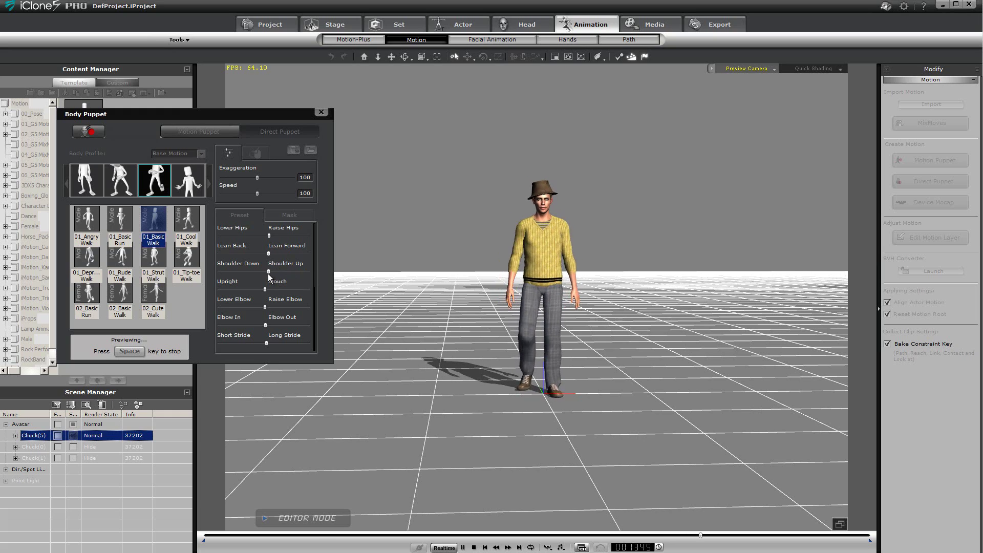
- Try different Upright/Slouch, elbow height and Elbow In/Out amounts on the previewed walk, checking it from the side and front
{"action": "right_click_drag", "start_coordinate": [681, 378], "coordinate": [463, 420]}
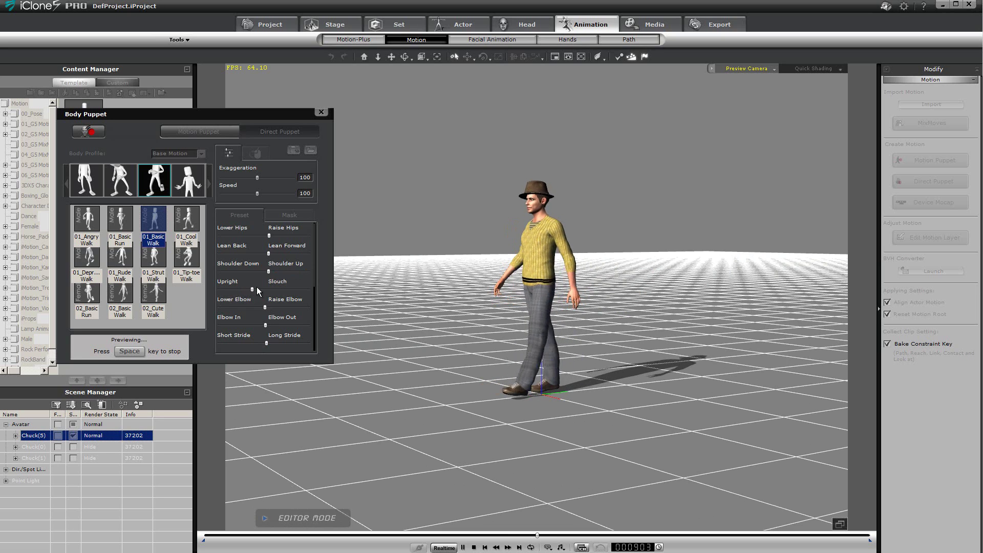
{"action": "left_click_drag", "start_coordinate": [287, 282], "coordinate": [266, 302]}
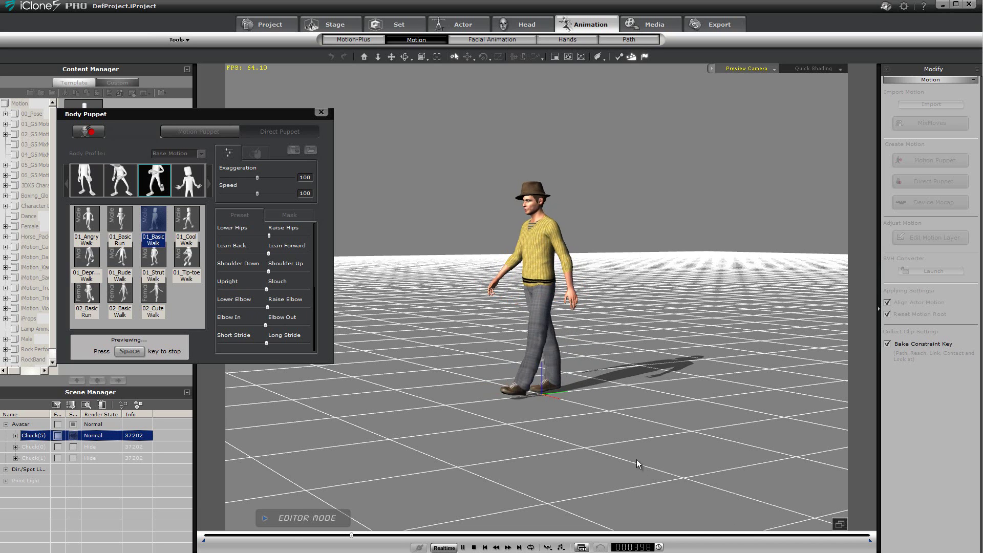
{"action": "right_click_drag", "start_coordinate": [657, 421], "coordinate": [854, 377]}
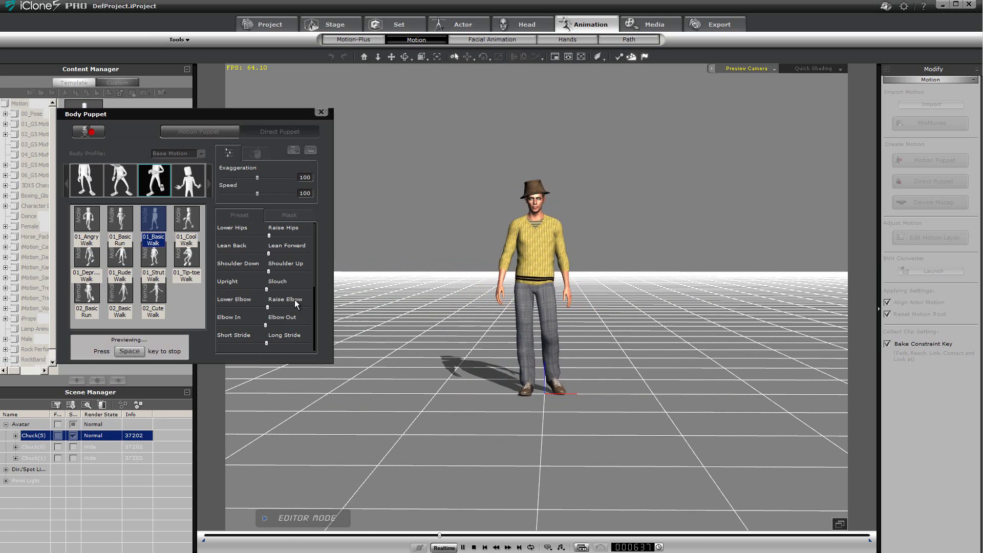
{"action": "left_click_drag", "start_coordinate": [268, 307], "coordinate": [313, 321]}
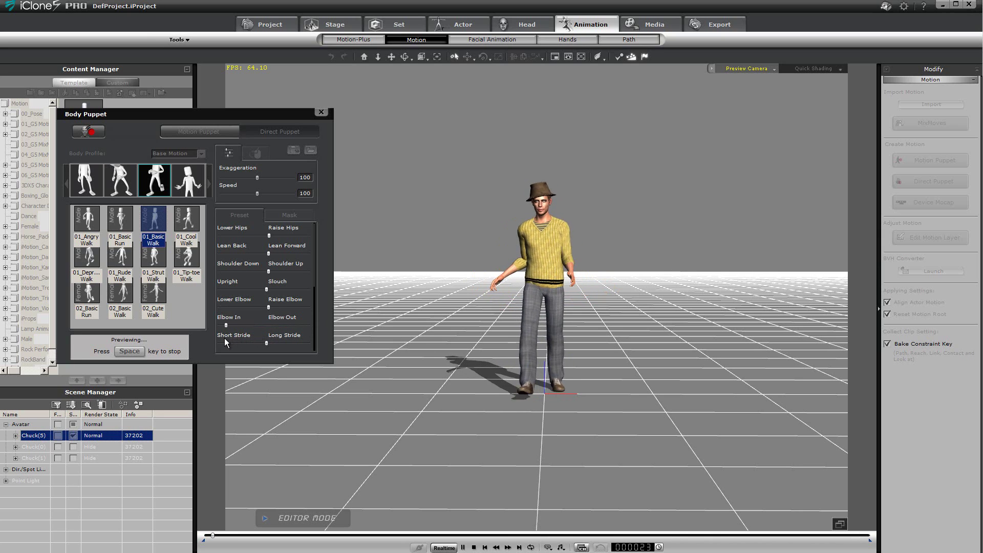
{"action": "left_click_drag", "start_coordinate": [260, 331], "coordinate": [266, 331]}
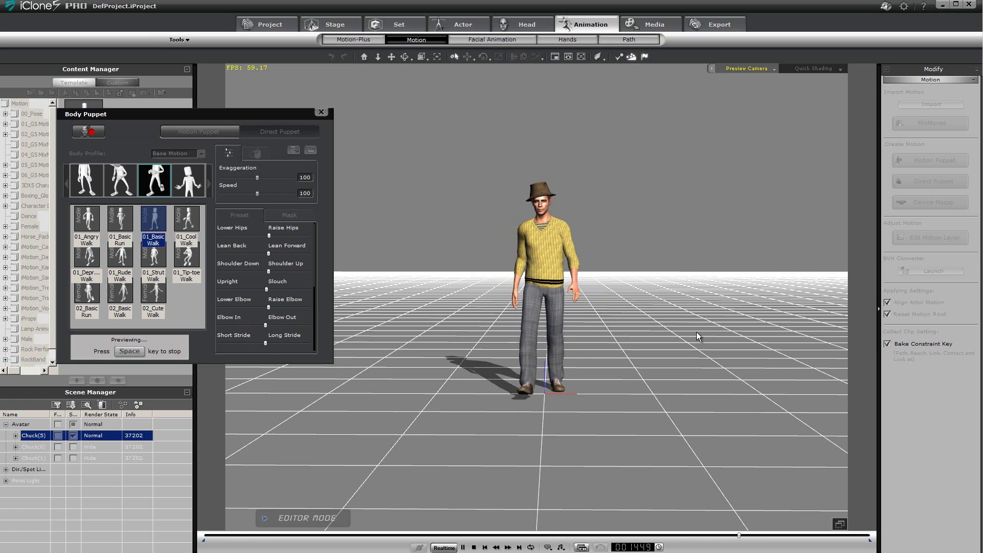
- Try the walk's stride length, narrow and wide stance, and toe direction while the preview plays
{"action": "right_click_drag", "start_coordinate": [697, 332], "coordinate": [446, 412]}
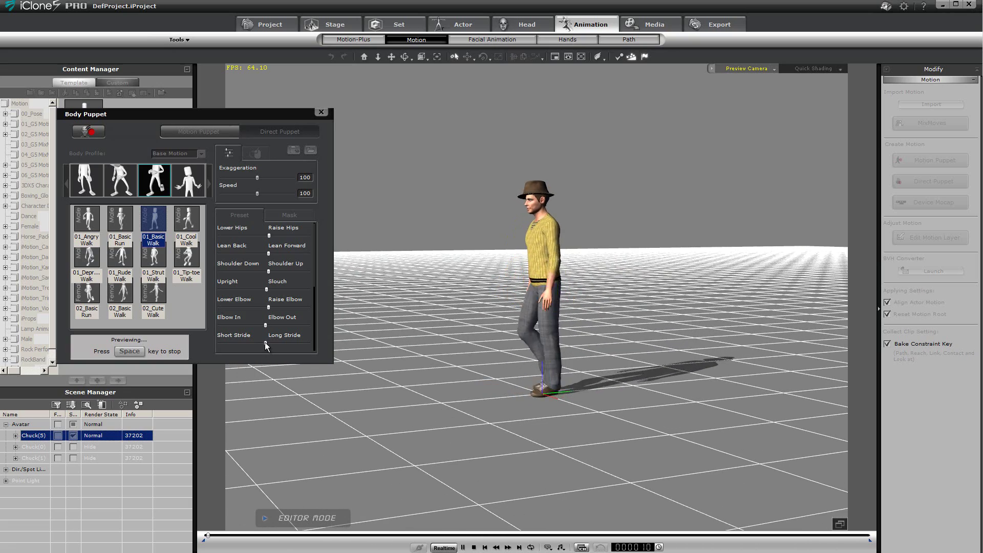
{"action": "mouse_move", "coordinate": [266, 342]}
{"action": "left_mouse_down"}
{"action": "mouse_move", "coordinate": [312, 342]}
{"action": "mouse_move", "coordinate": [224, 343]}
{"action": "mouse_move", "coordinate": [267, 342]}
{"action": "left_mouse_up"}
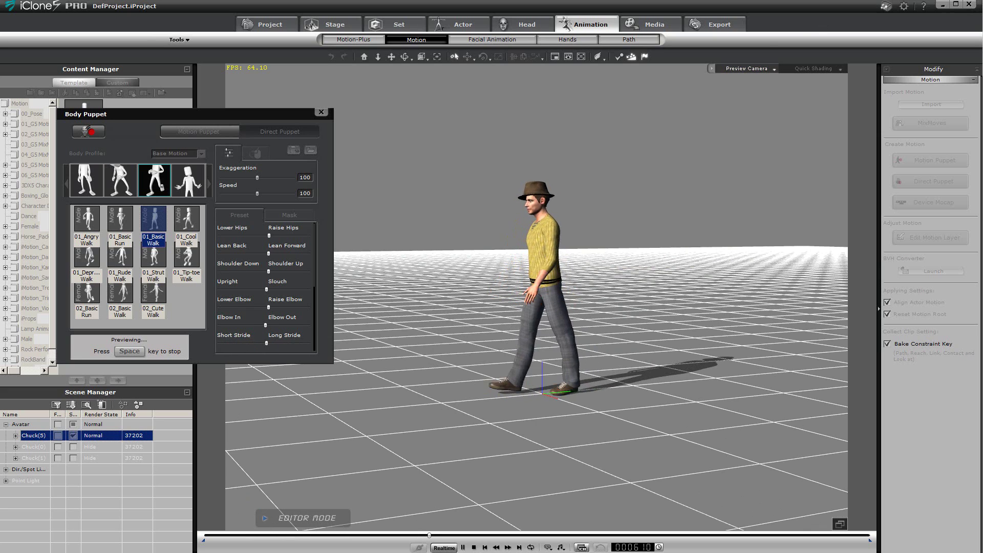
{"action": "scroll", "coordinate": [268, 300], "scroll_direction": "down", "scroll_amount": 3}
{"action": "left_click_drag", "start_coordinate": [267, 300], "coordinate": [272, 300]}
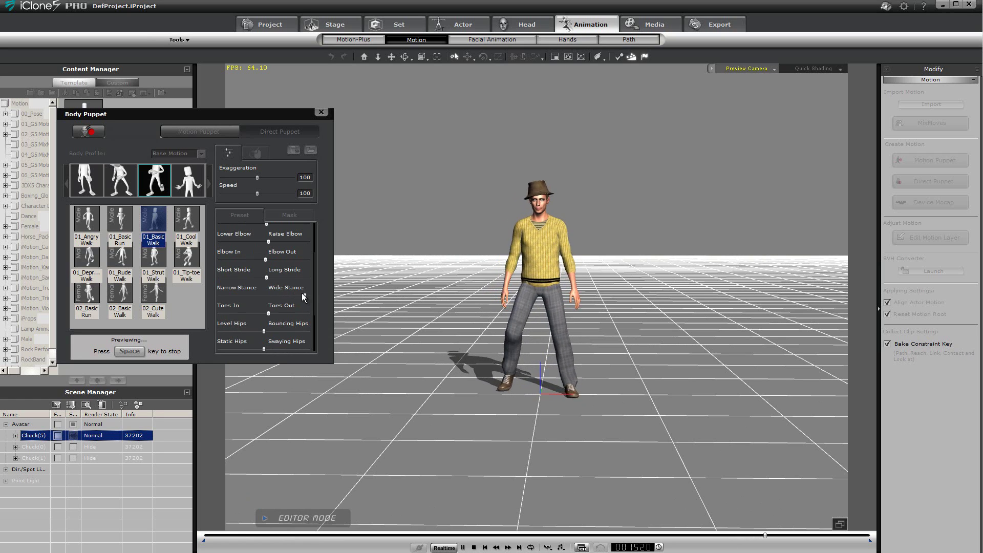
{"action": "left_click_drag", "start_coordinate": [271, 299], "coordinate": [228, 301]}
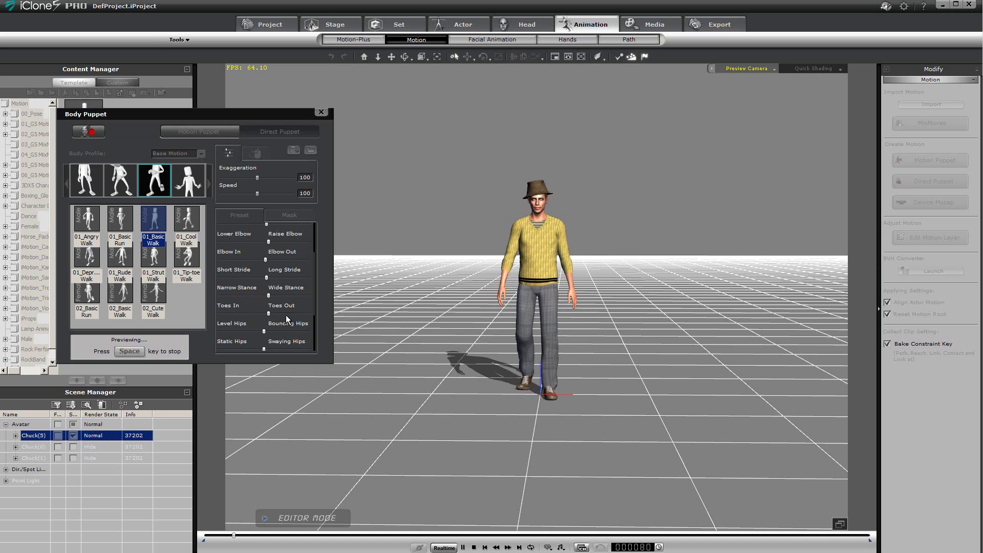
{"action": "mouse_move", "coordinate": [266, 315]}
{"action": "left_mouse_down"}
{"action": "mouse_move", "coordinate": [309, 308]}
{"action": "mouse_move", "coordinate": [223, 316]}
{"action": "mouse_move", "coordinate": [307, 304]}
{"action": "mouse_move", "coordinate": [272, 311]}
{"action": "left_mouse_up"}
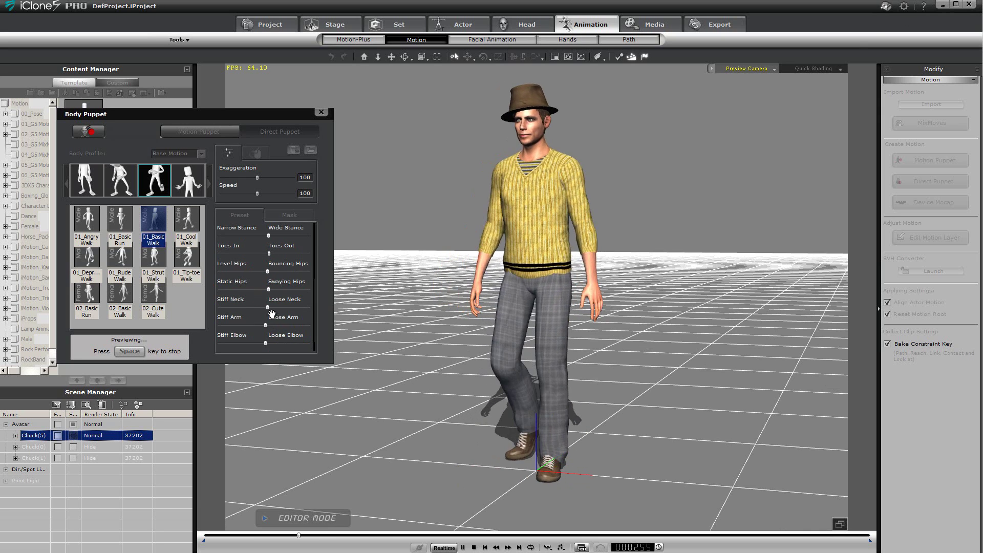
- Try looser neck and stiffer arm movement on the walk with Exaggeration reduced to 103, and stop the preview
{"action": "left_click_drag", "start_coordinate": [268, 307], "coordinate": [290, 307]}
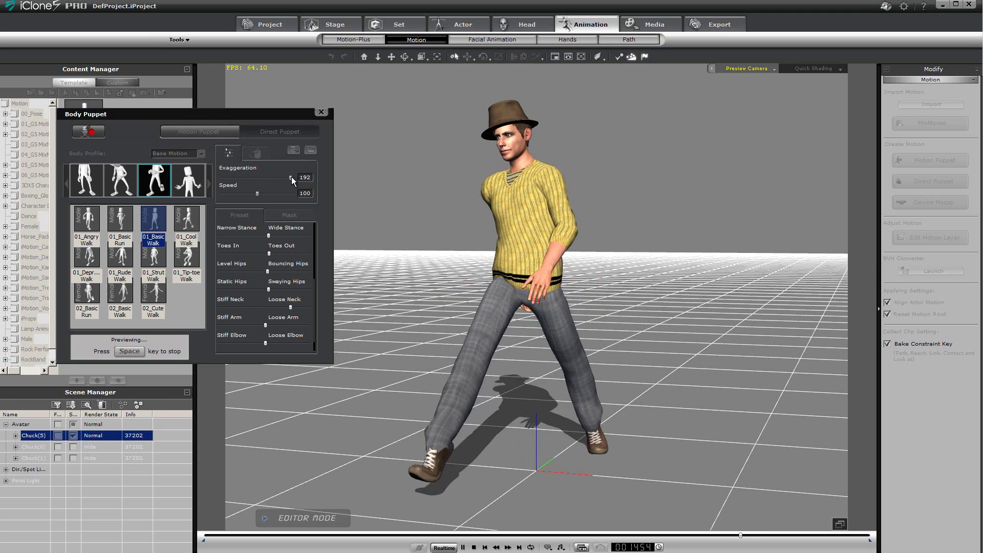
{"action": "left_click_drag", "start_coordinate": [292, 177], "coordinate": [257, 179]}
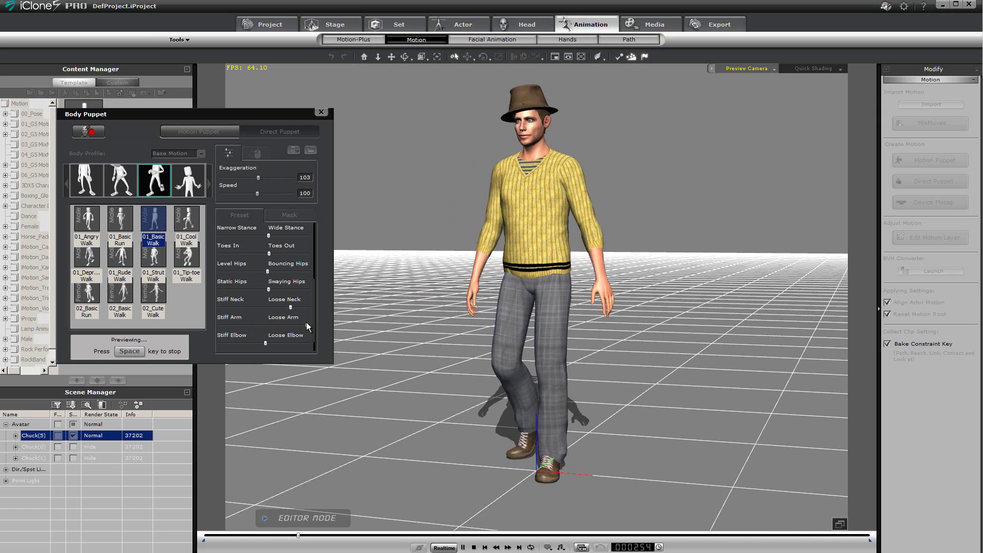
{"action": "left_click_drag", "start_coordinate": [233, 336], "coordinate": [227, 338]}
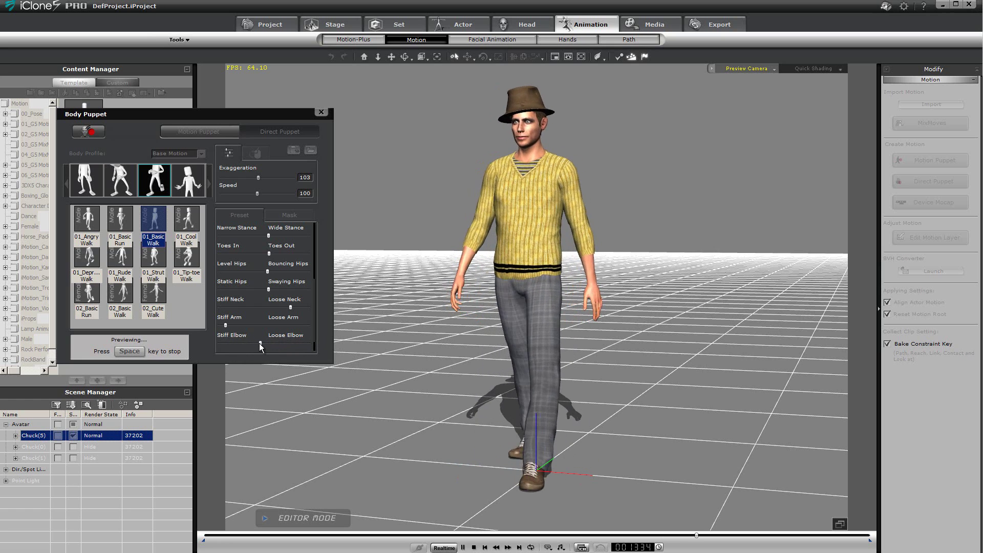
{"action": "left_click_drag", "start_coordinate": [226, 325], "coordinate": [261, 326]}
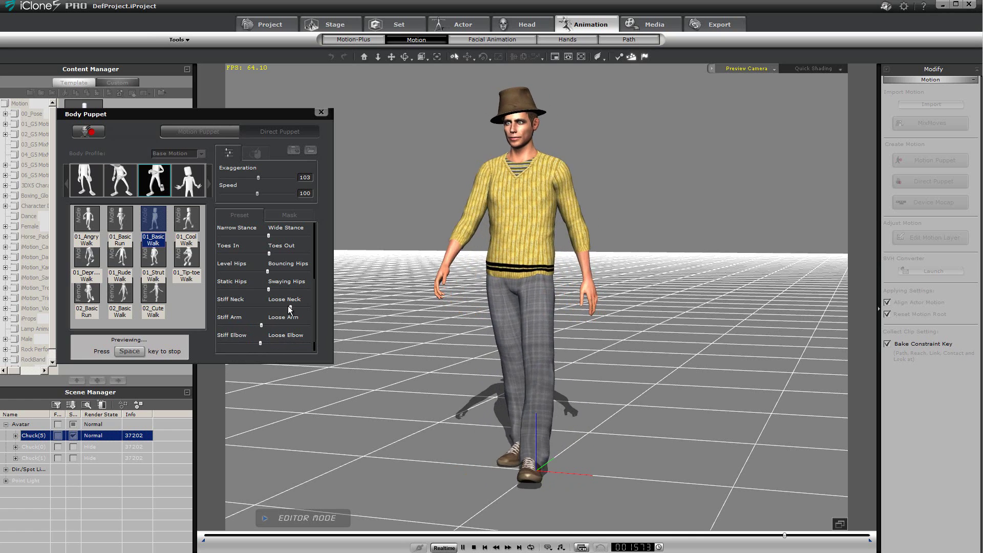
{"action": "left_click_drag", "start_coordinate": [289, 306], "coordinate": [266, 307]}
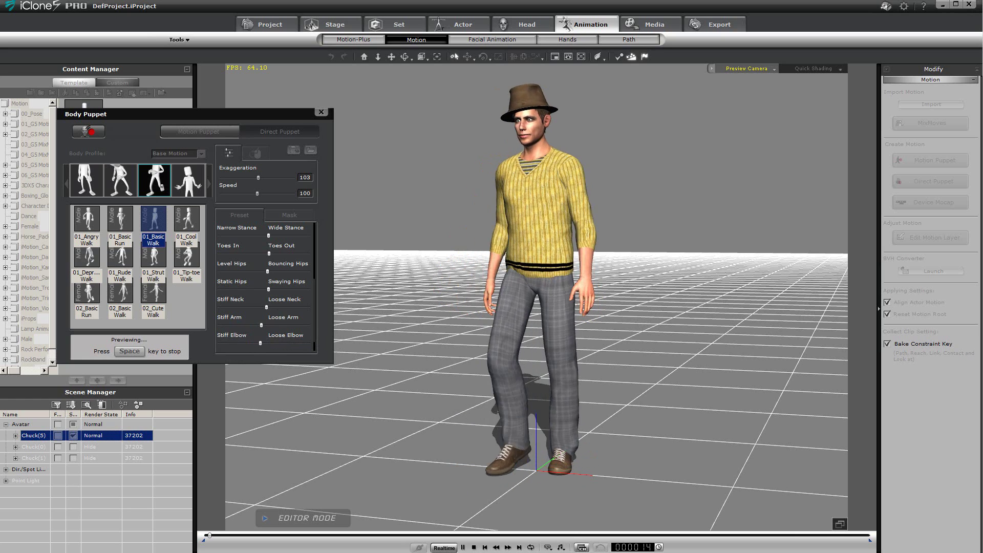
{"action": "key", "text": "space"}
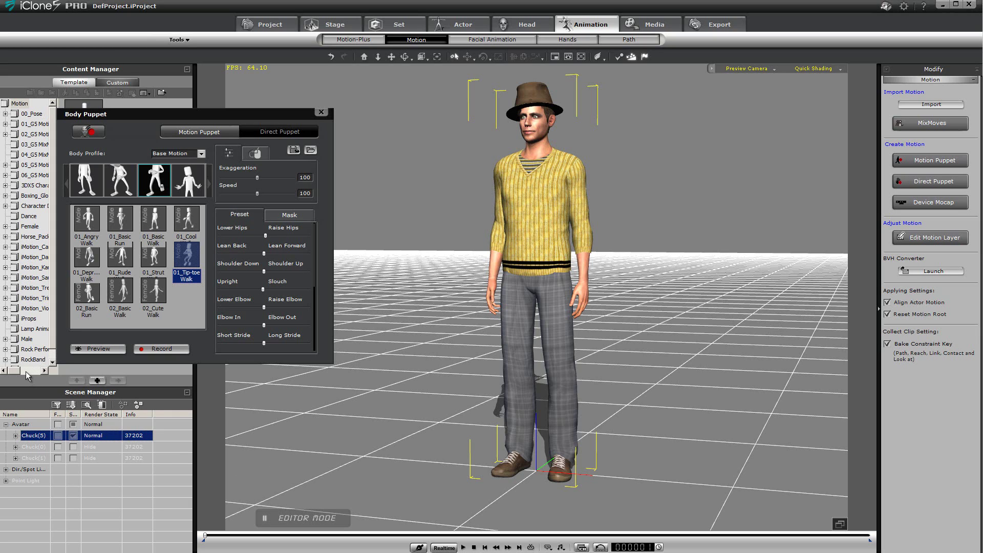
- Record the 01_Tip-toe Walk puppet motion while lowering the hips, leaning the body forward and lowering the elbows
{"action": "left_click", "coordinate": [162, 352]}
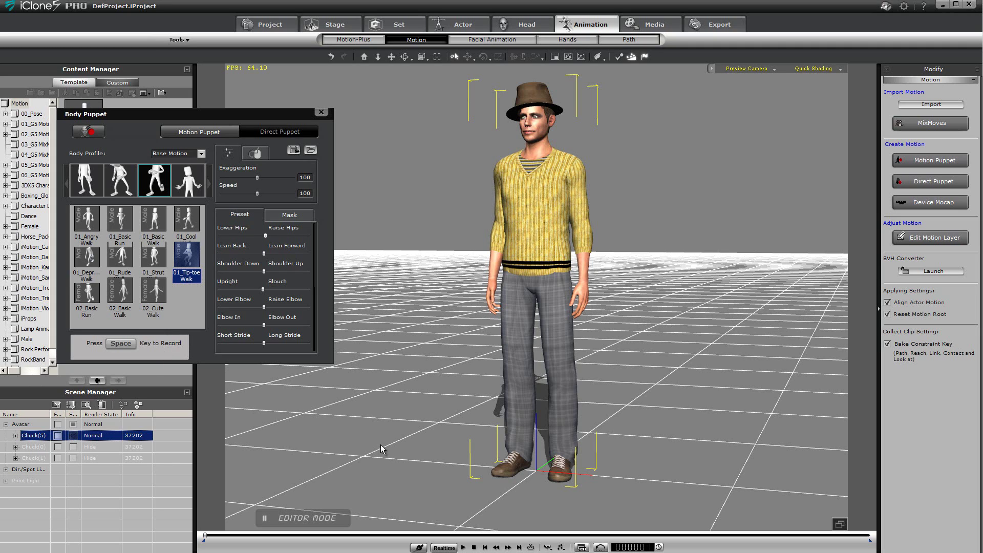
{"action": "key", "text": "space"}
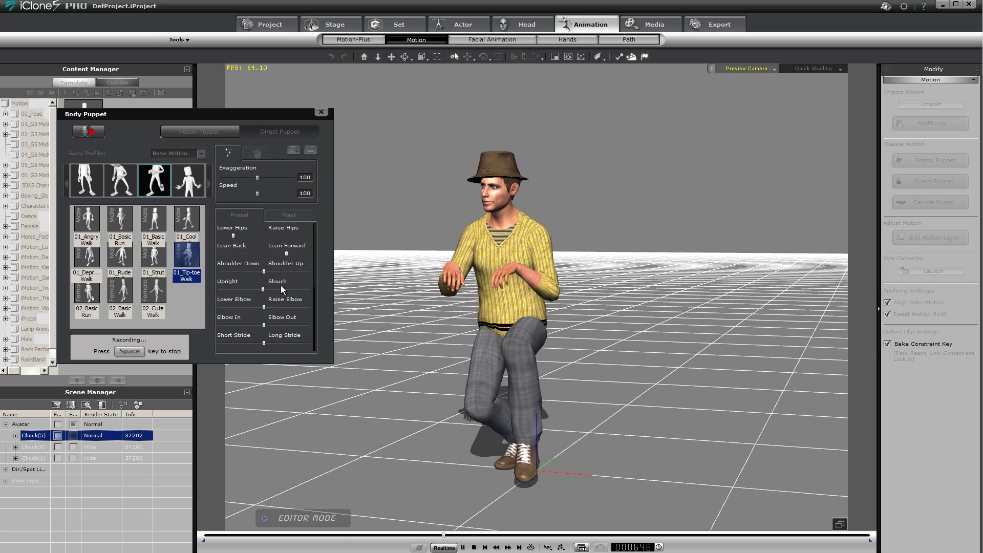
{"action": "mouse_move", "coordinate": [268, 308]}
{"action": "left_mouse_down"}
{"action": "mouse_move", "coordinate": [285, 308]}
{"action": "mouse_move", "coordinate": [239, 310]}
{"action": "left_mouse_up"}
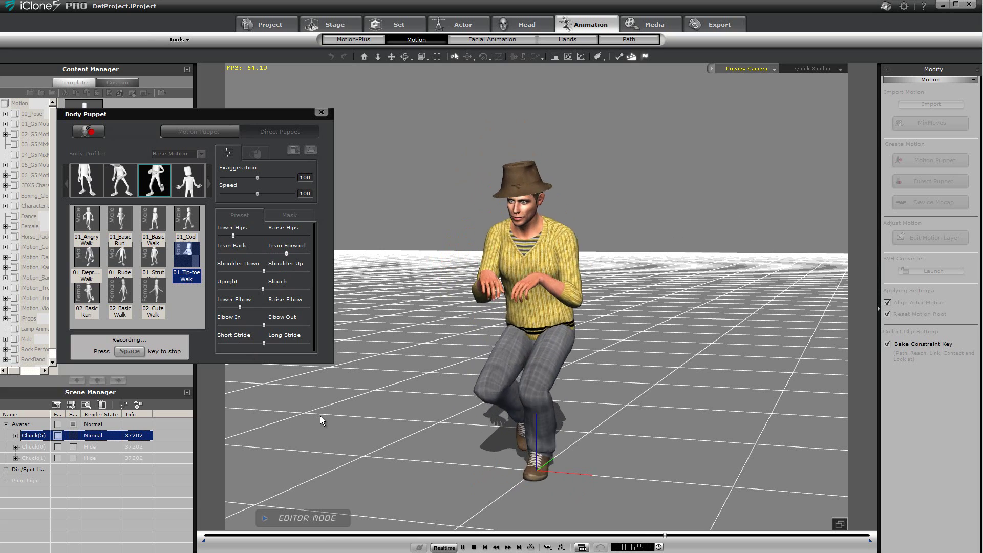
{"action": "key", "text": "space"}
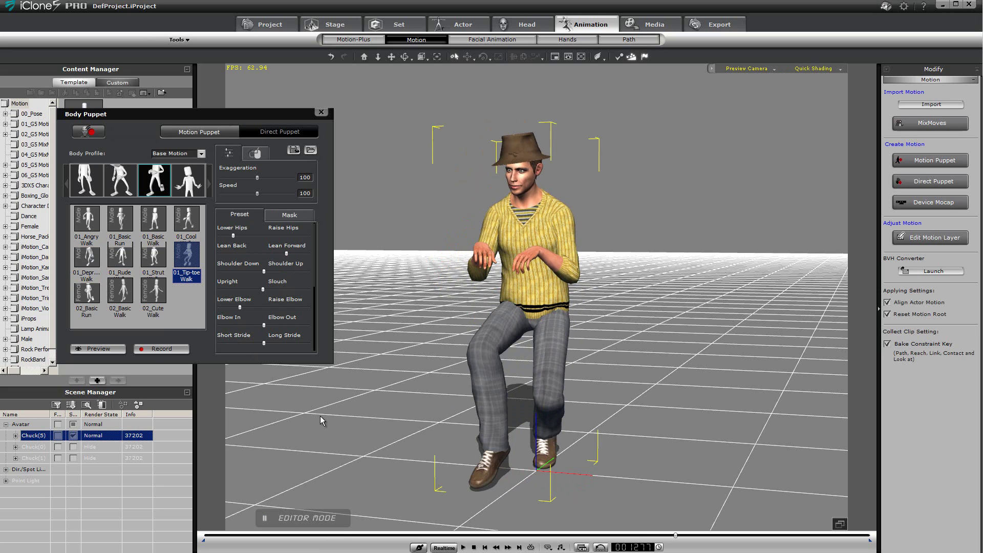
- Play back the recorded tip-toe walk from the first frame and stop it
{"action": "left_click", "coordinate": [484, 548]}
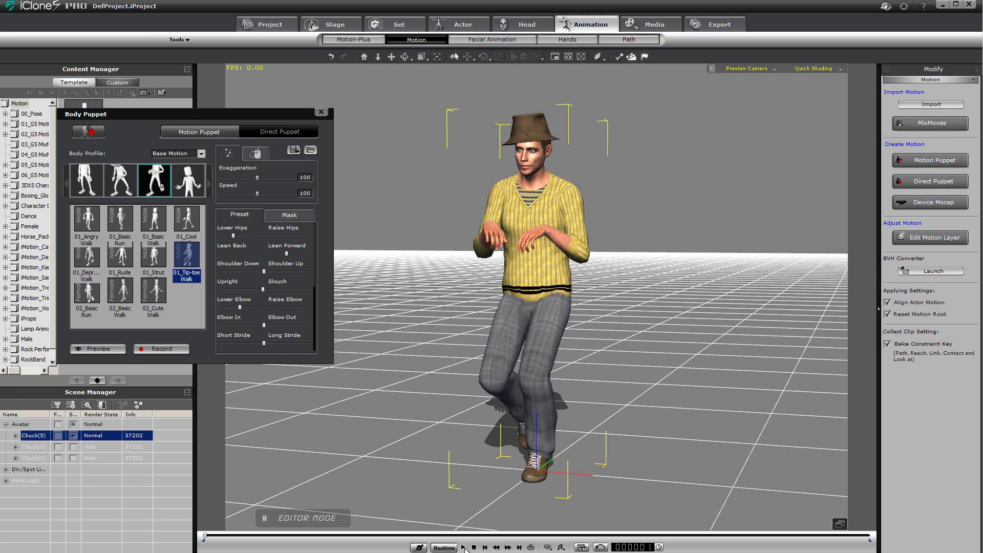
{"action": "left_click", "coordinate": [463, 548]}
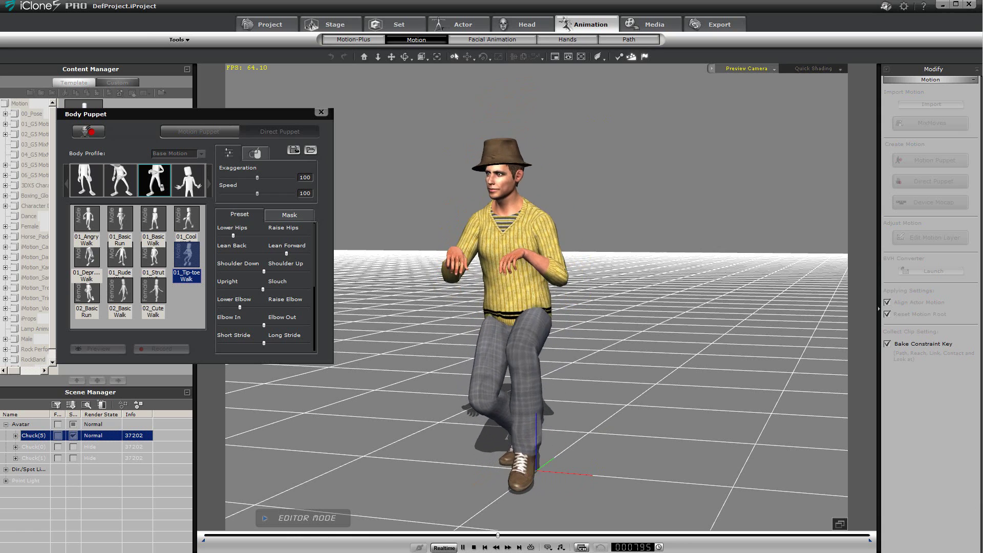
{"action": "key", "text": "space"}
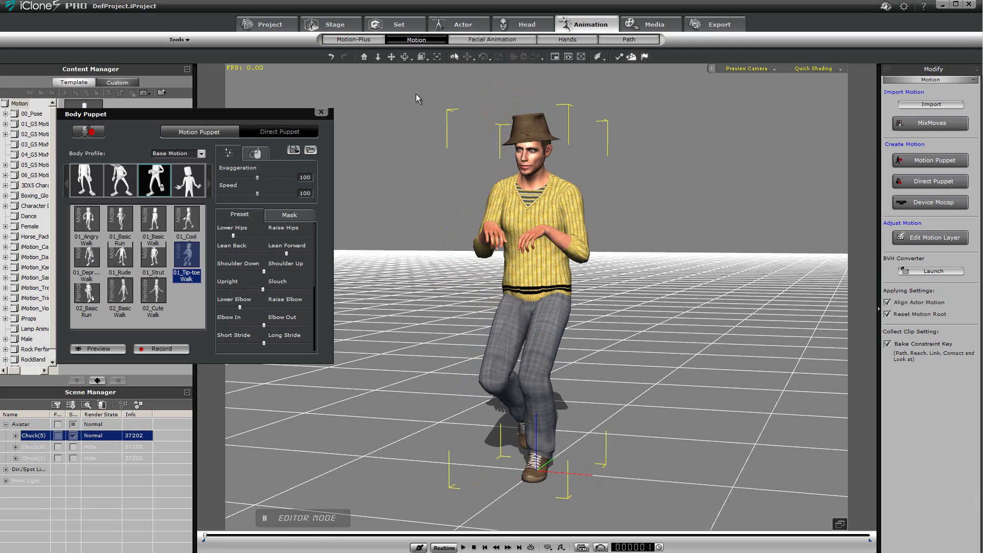
- Save the current puppet settings as a puppet profile named MyProfil
{"action": "left_click", "coordinate": [294, 151]}
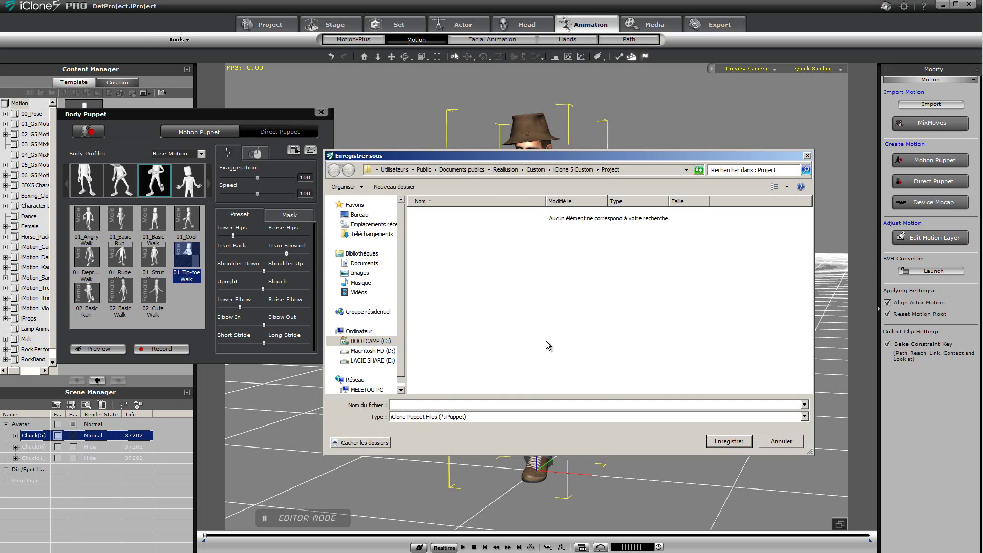
{"action": "type", "text": "My"}
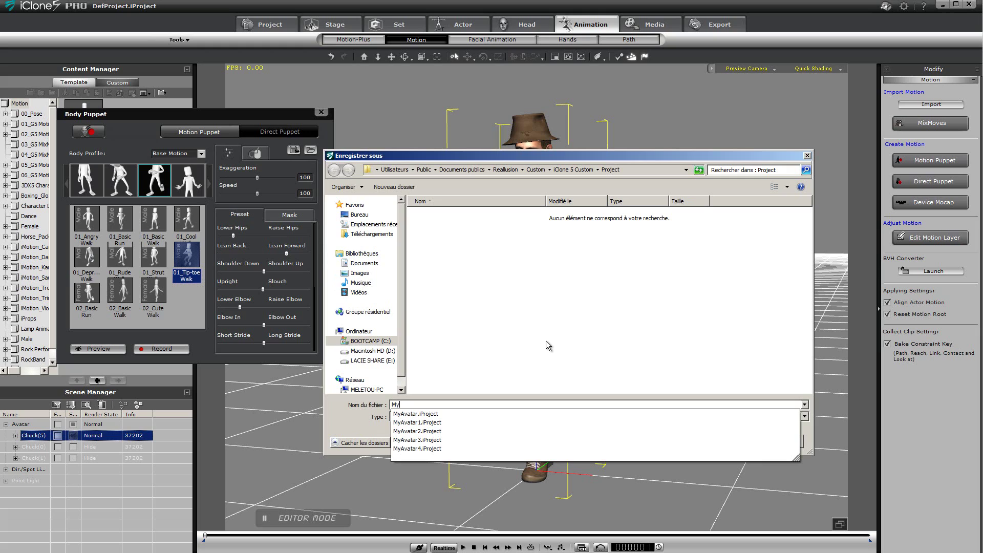
{"action": "type", "text": "Profil"}
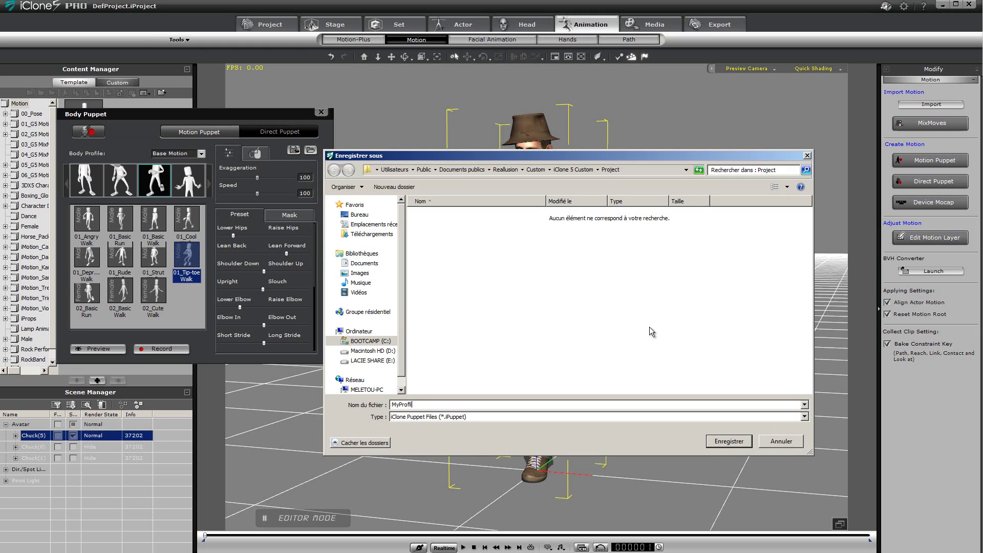
{"action": "left_click", "coordinate": [723, 442]}
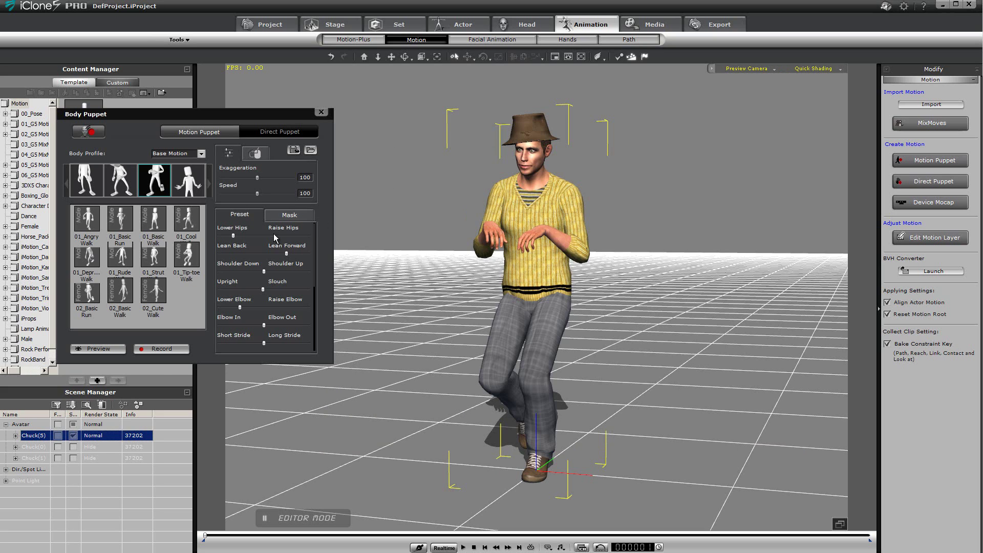
- Return the hip, lean and elbow adjustments to neutral, and load the MyProfil puppet profile
{"action": "left_click_drag", "start_coordinate": [233, 237], "coordinate": [266, 255]}
{"action": "left_click_drag", "start_coordinate": [241, 307], "coordinate": [264, 308]}
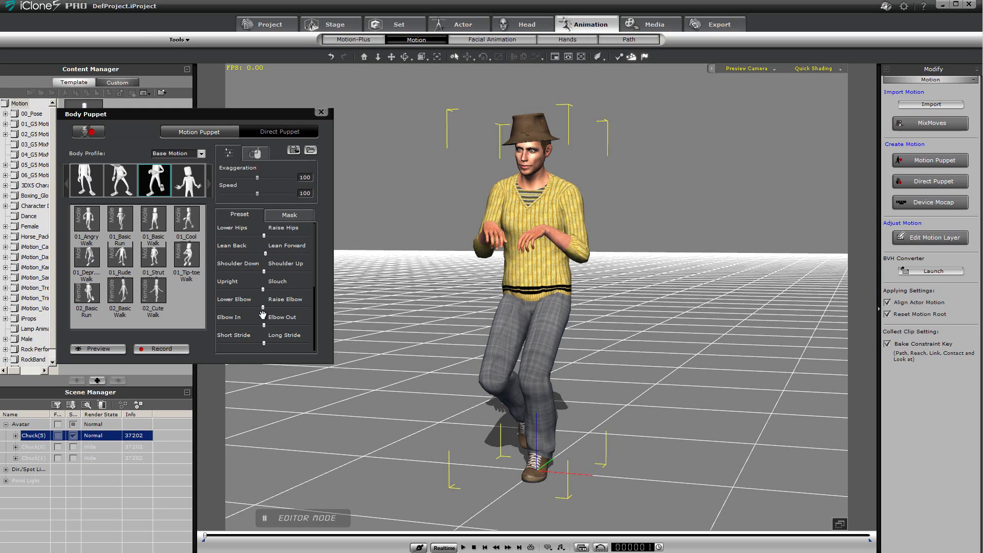
{"action": "left_click", "coordinate": [314, 153]}
{"action": "left_click", "coordinate": [438, 219]}
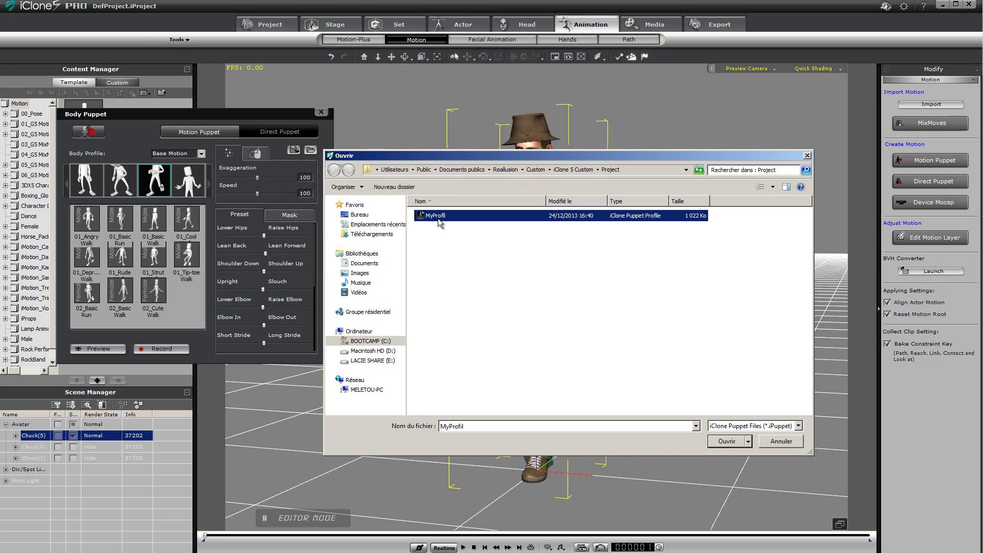
{"action": "left_click", "coordinate": [738, 443]}
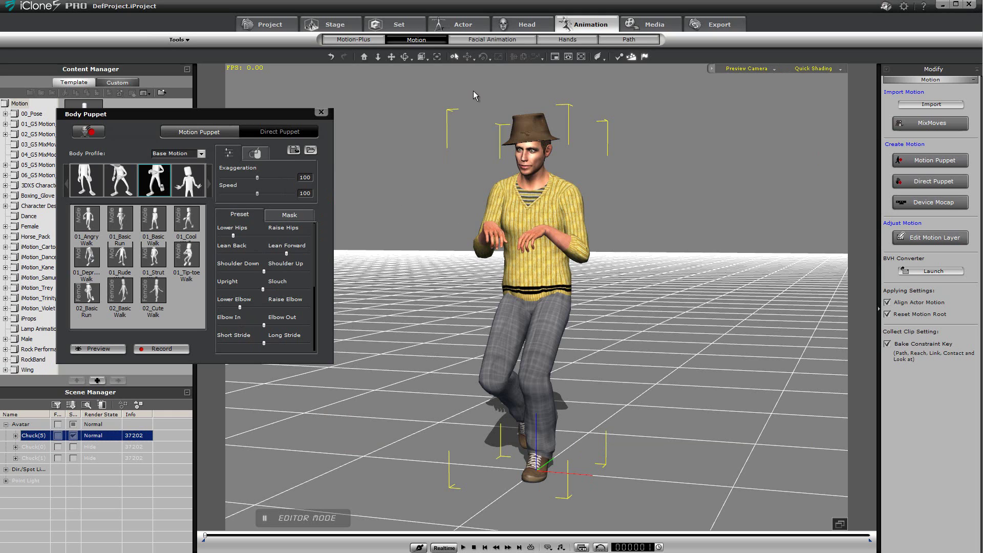
- Open the timeline and display the Motion and Collect Clip tracks of Chuck(5)
{"action": "left_click", "coordinate": [582, 547]}
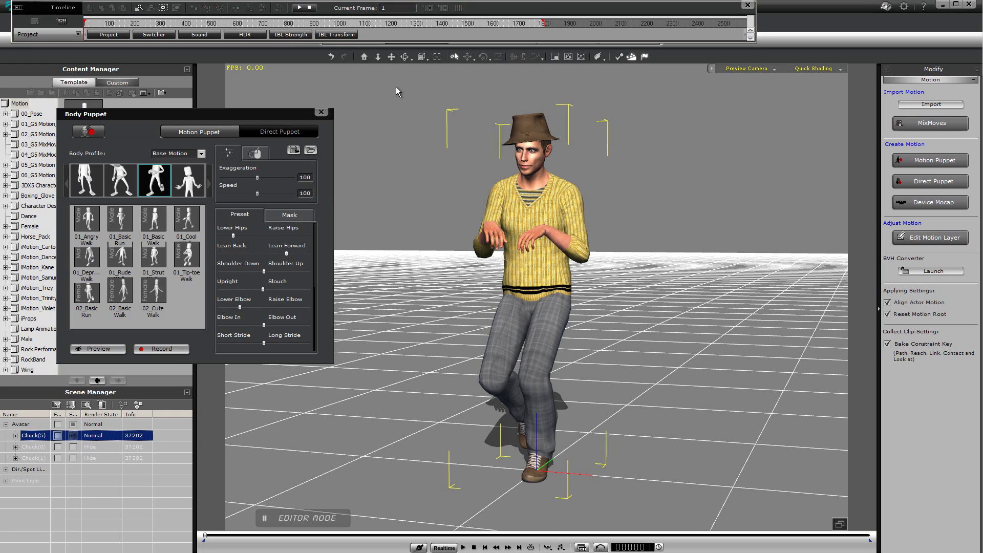
{"action": "left_click", "coordinate": [39, 23]}
{"action": "left_click", "coordinate": [35, 39]}
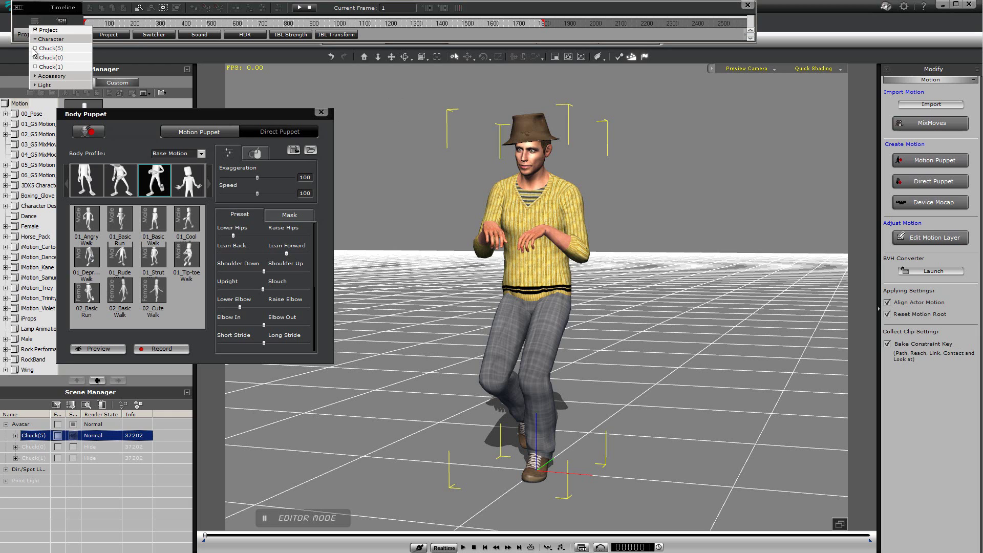
{"action": "left_click", "coordinate": [35, 48]}
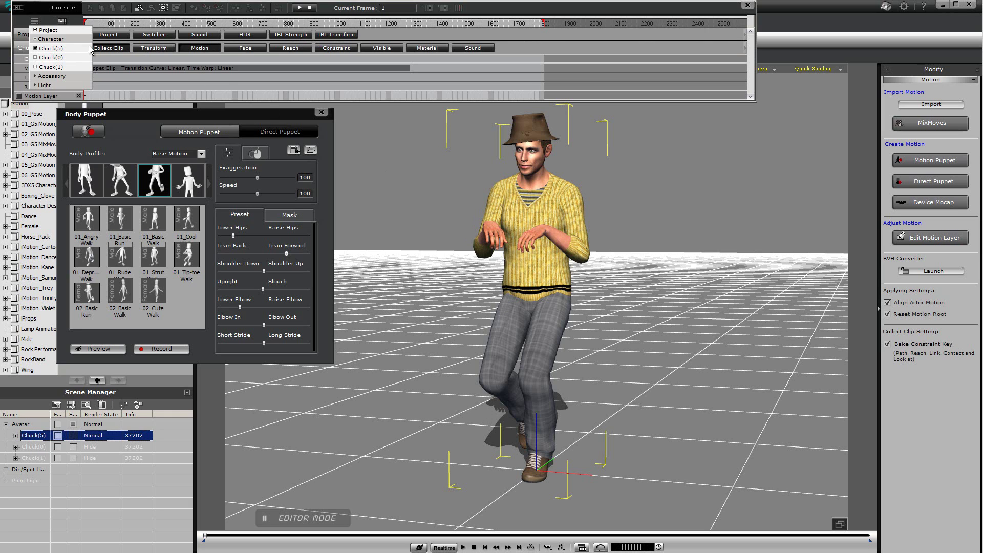
{"action": "left_click", "coordinate": [207, 48]}
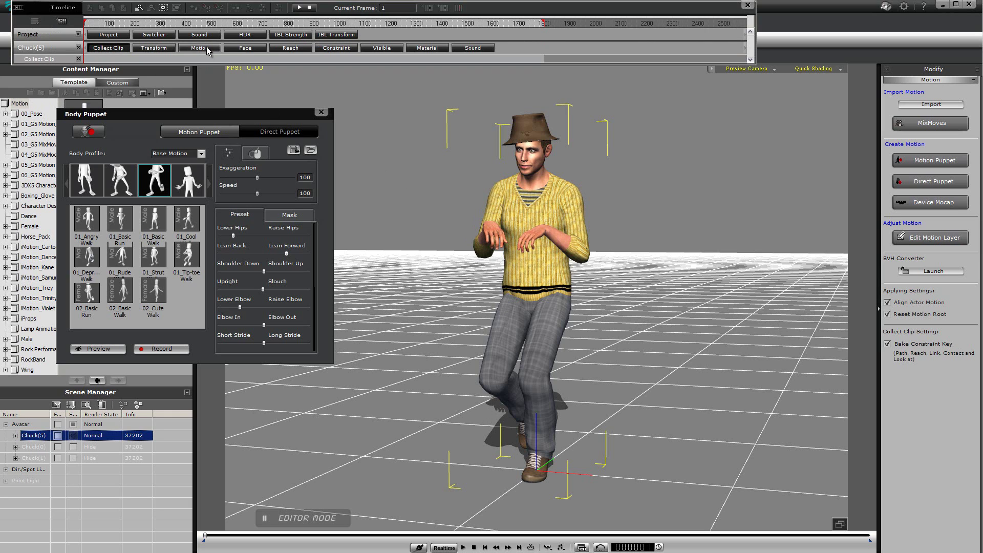
{"action": "left_click", "coordinate": [108, 48]}
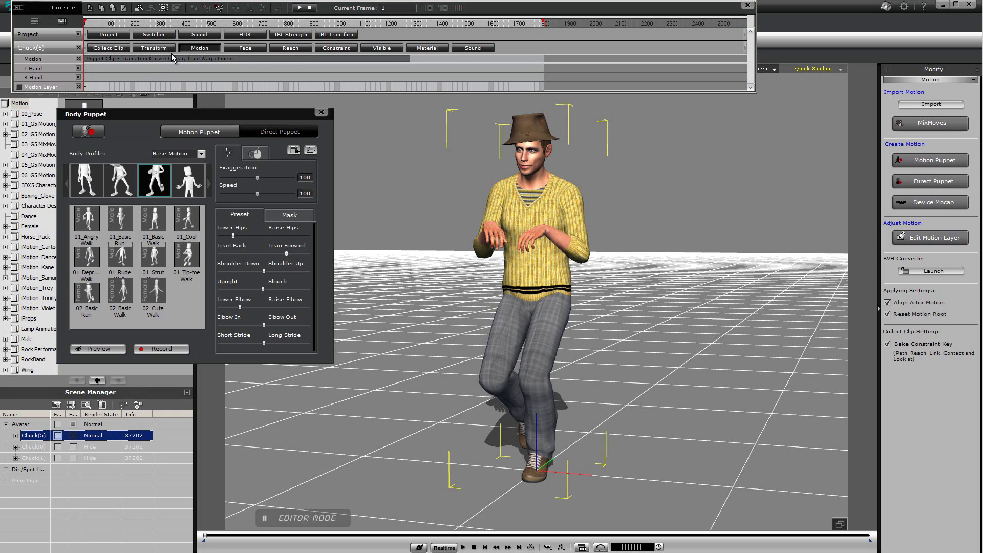
{"action": "left_click", "coordinate": [114, 47]}
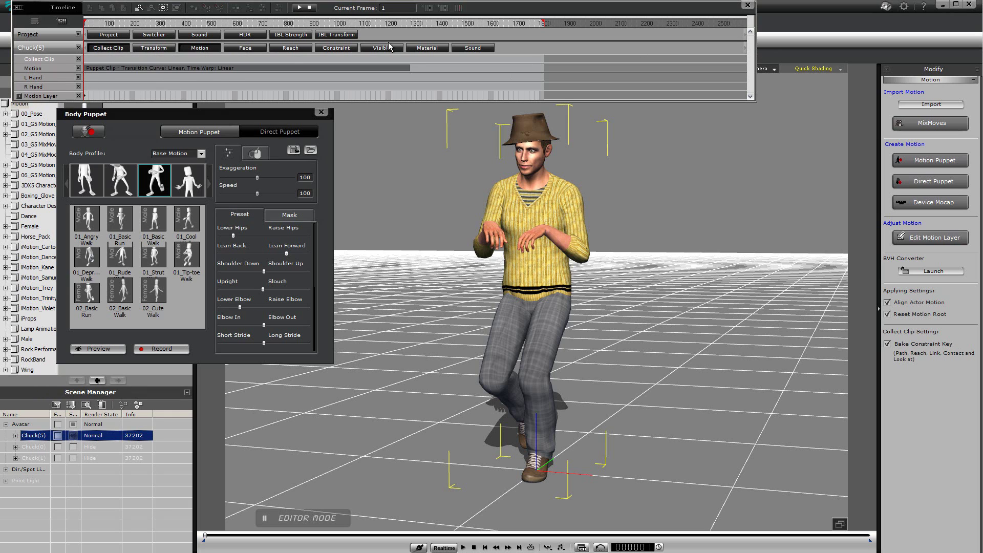
{"action": "left_click", "coordinate": [412, 60]}
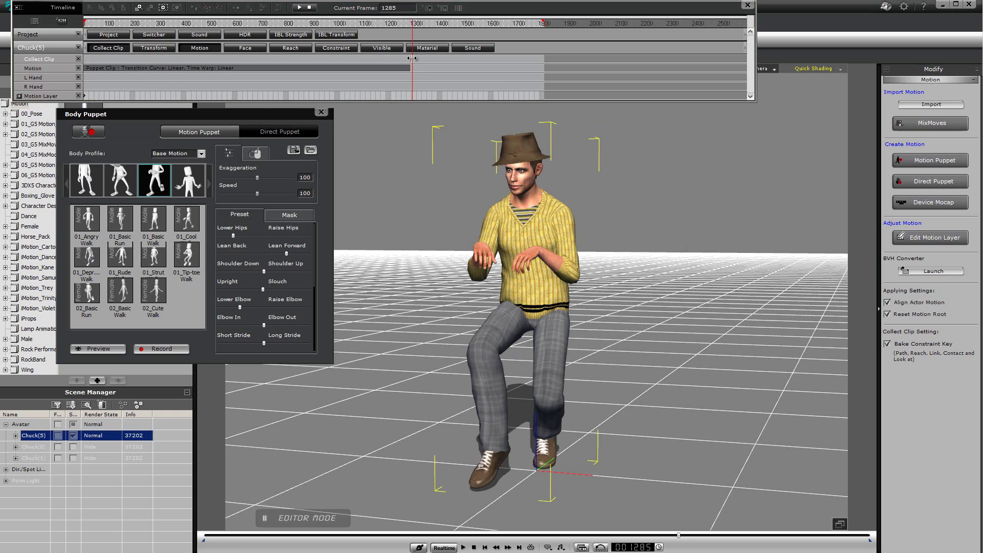
{"action": "left_click_drag", "start_coordinate": [413, 58], "coordinate": [77, 52]}
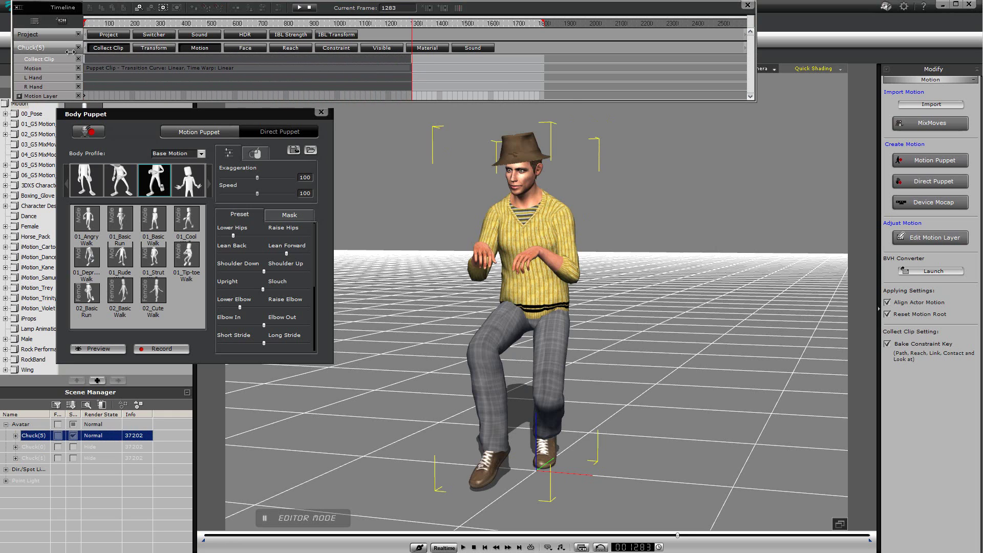
{"action": "right_click", "coordinate": [276, 67]}
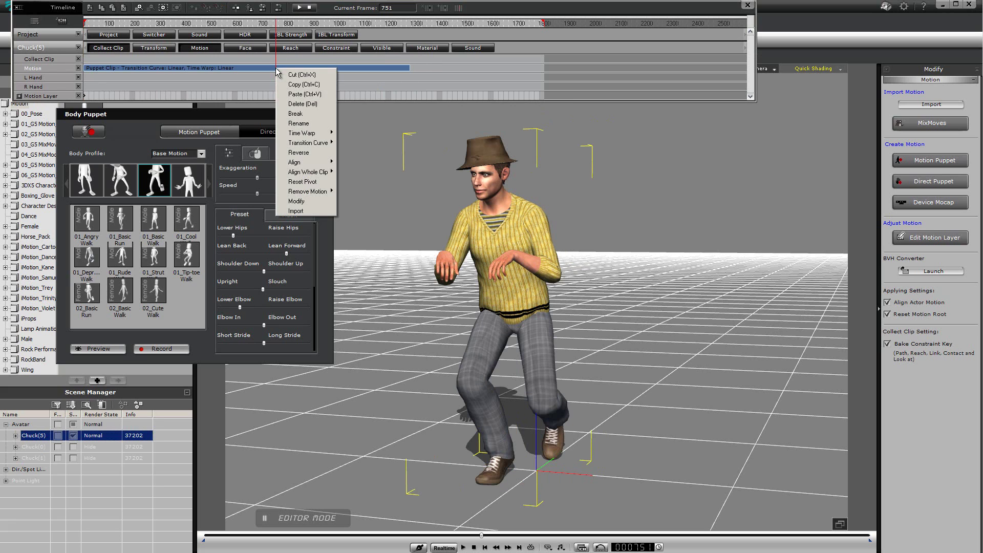
- Collect the recorded clip from the start to about frame 1287 and add it to the motion library as MyMotion
{"action": "left_click", "coordinate": [412, 60]}
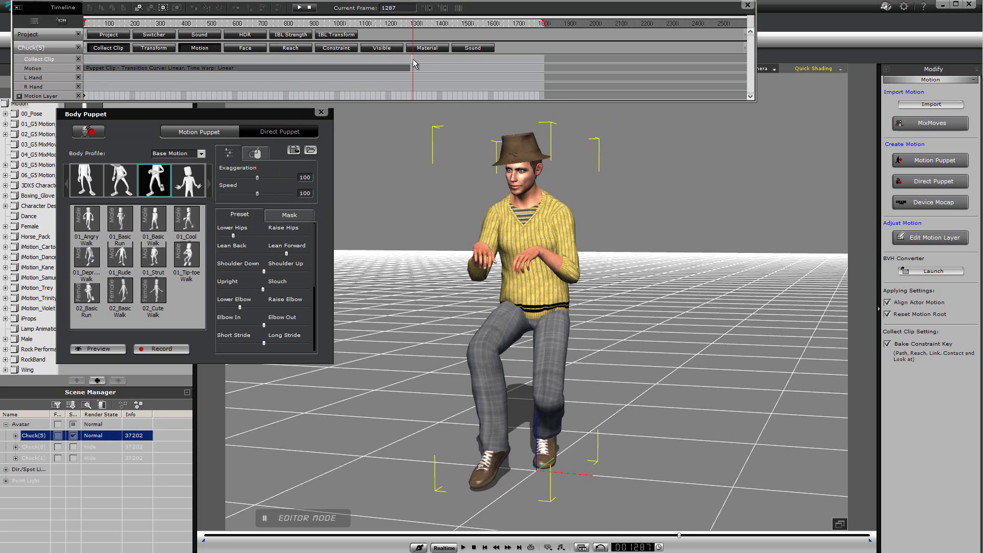
{"action": "left_click_drag", "start_coordinate": [412, 60], "coordinate": [84, 41]}
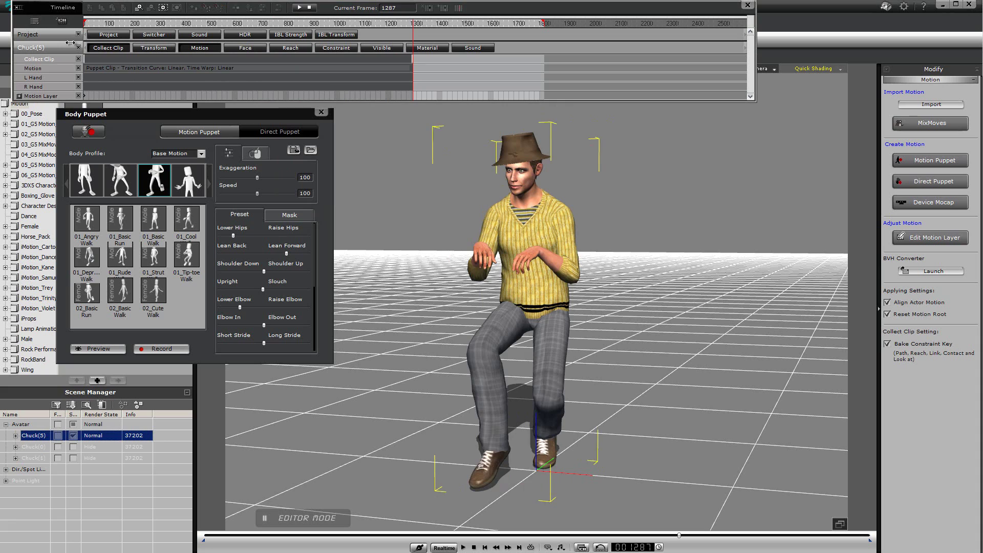
{"action": "right_click", "coordinate": [237, 59]}
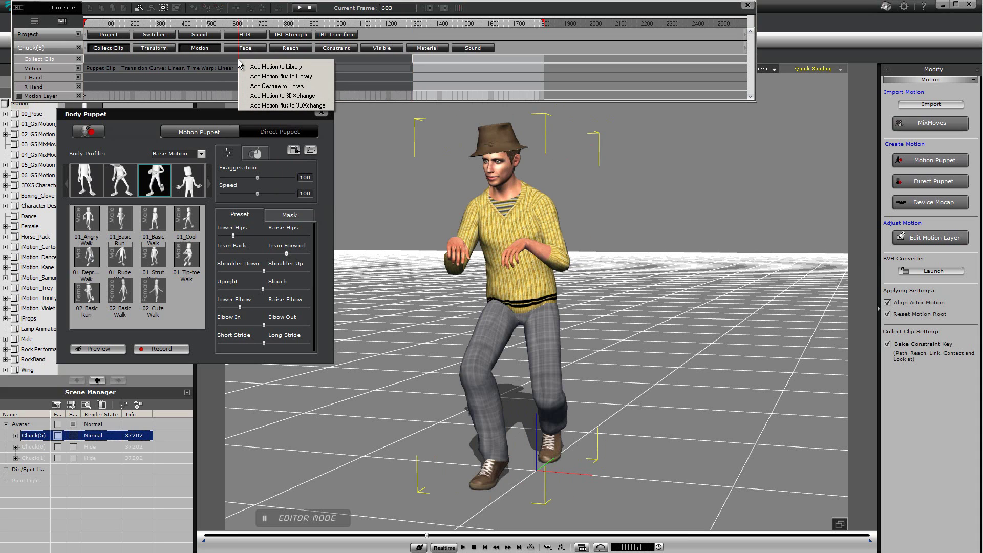
{"action": "left_click", "coordinate": [266, 67]}
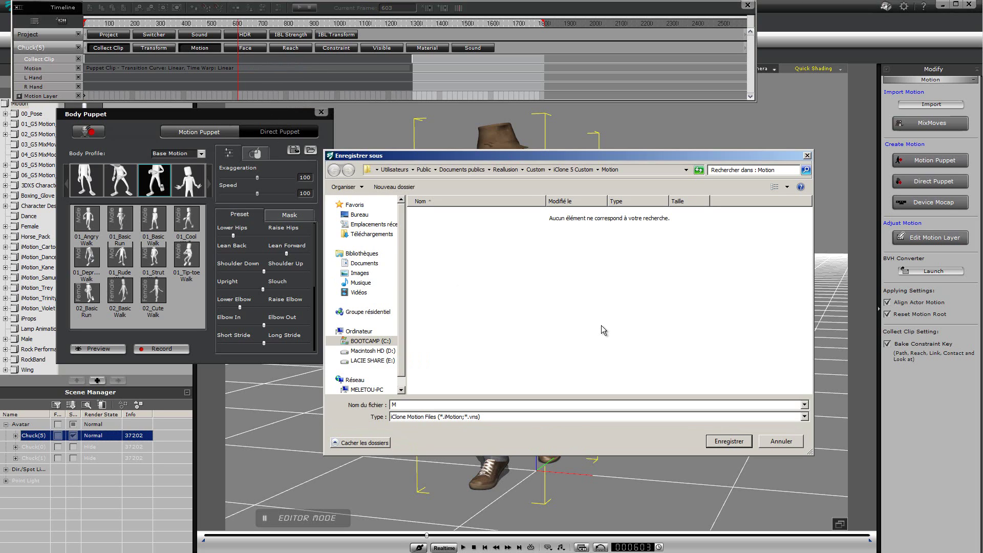
{"action": "type", "text": "MyMotion"}
{"action": "key", "text": "Return"}
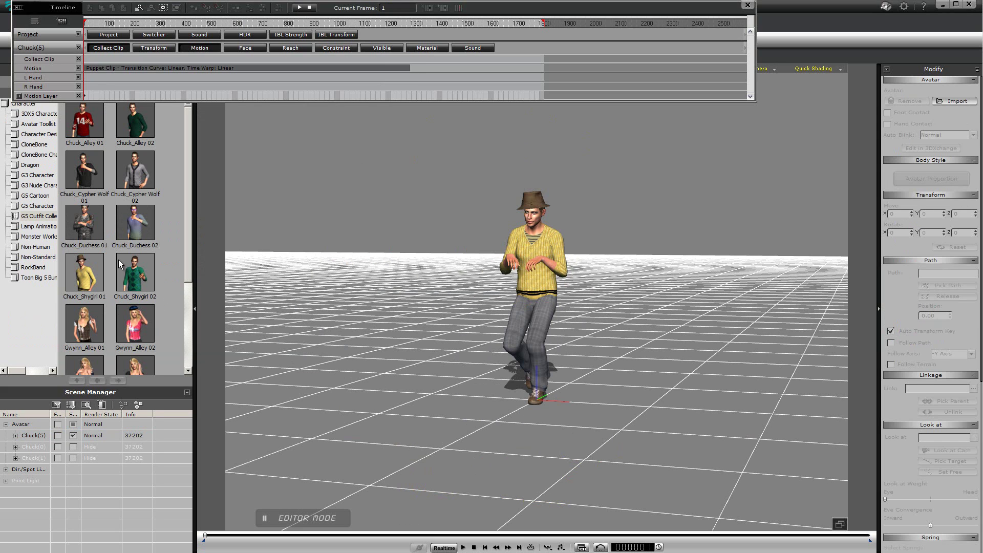
- Unfreeze and show the hidden Chuck(1) avatar, and display its tracks in the timeline
{"action": "left_click", "coordinate": [57, 459]}
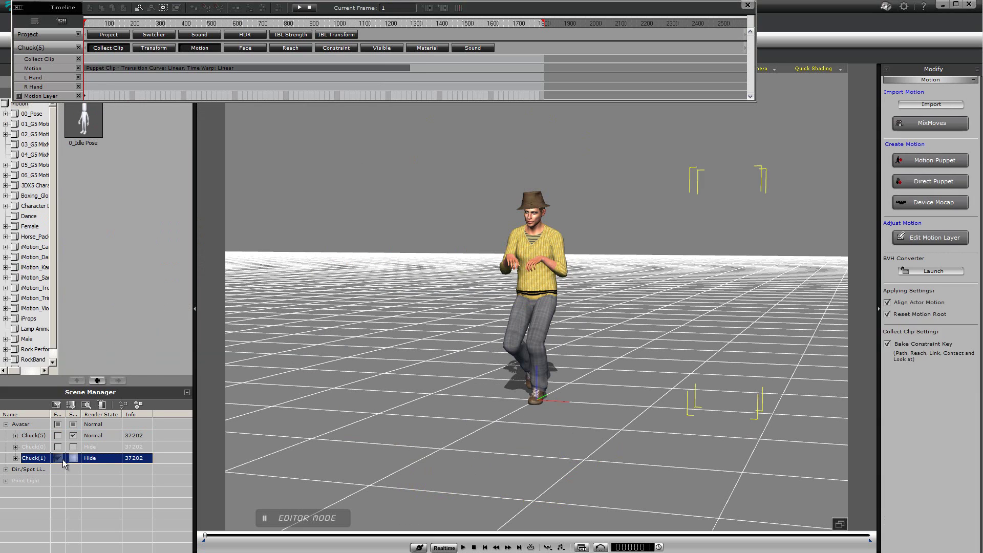
{"action": "left_click", "coordinate": [73, 459]}
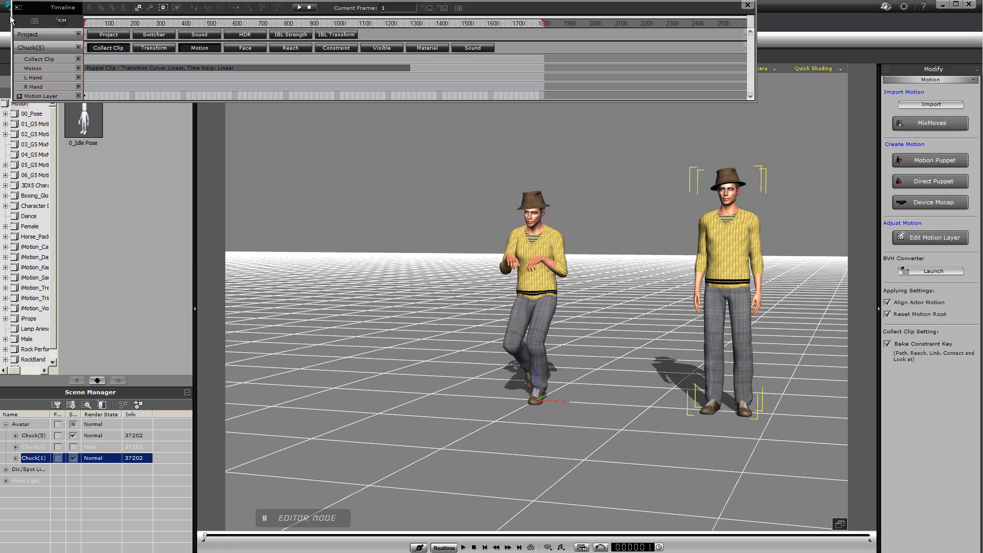
{"action": "left_click", "coordinate": [34, 21]}
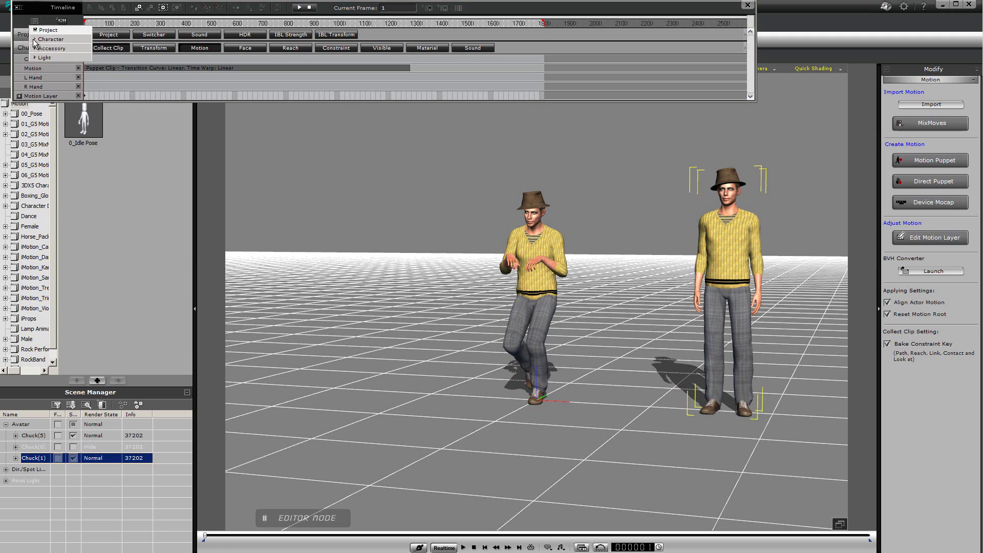
{"action": "left_click", "coordinate": [34, 39]}
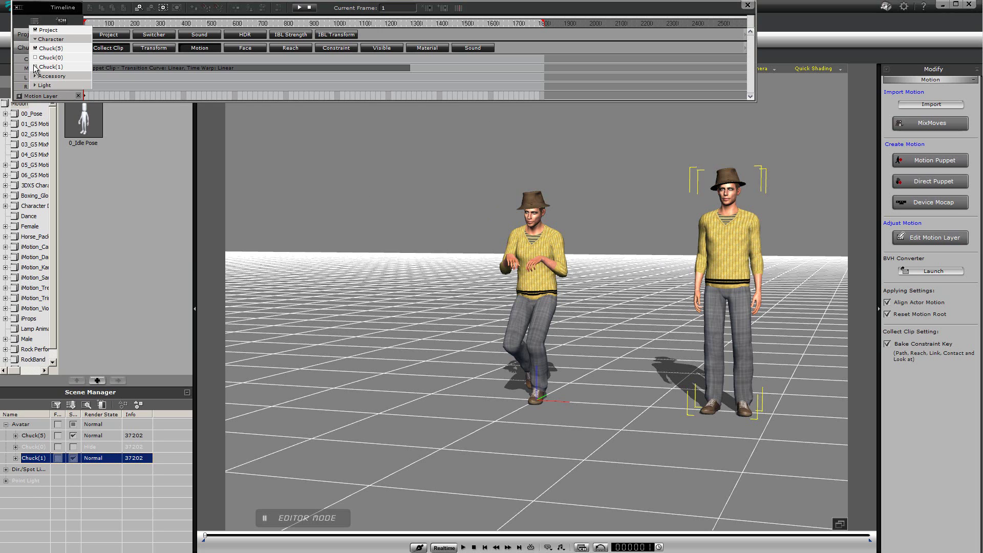
{"action": "left_click", "coordinate": [35, 67]}
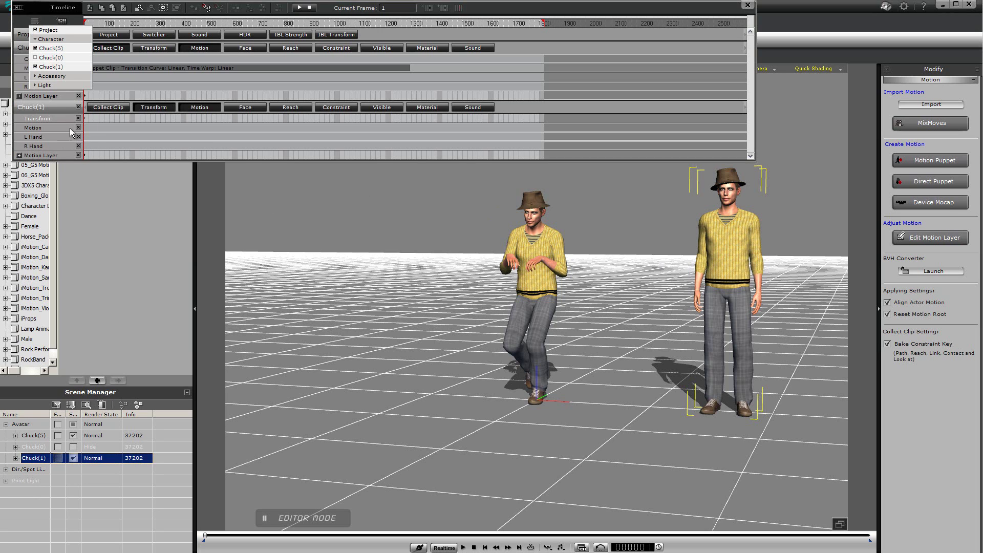
- Import the MyMotion file into Chuck(1)'s Motion track at frame 83 and play it back
{"action": "left_click", "coordinate": [104, 126]}
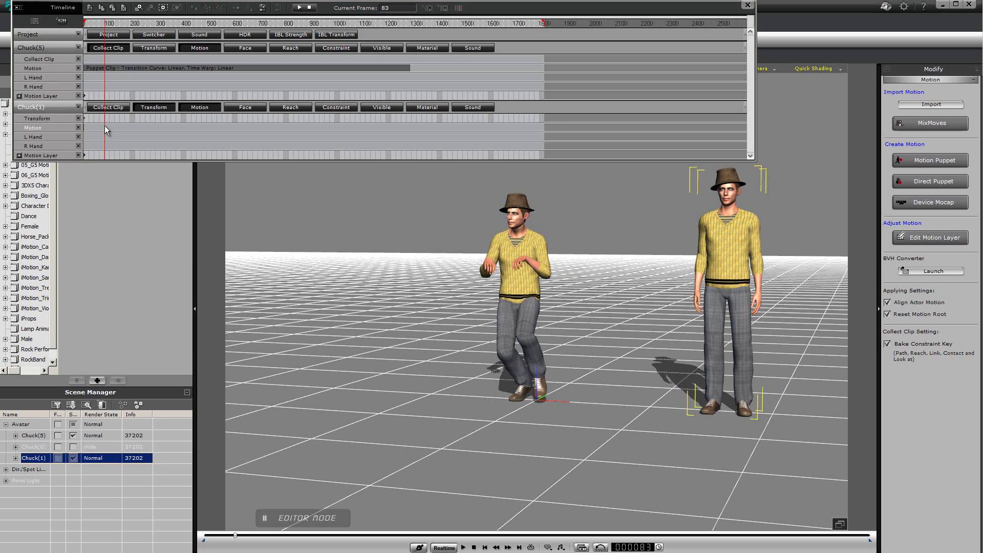
{"action": "right_click", "coordinate": [104, 126]}
{"action": "left_click", "coordinate": [123, 268]}
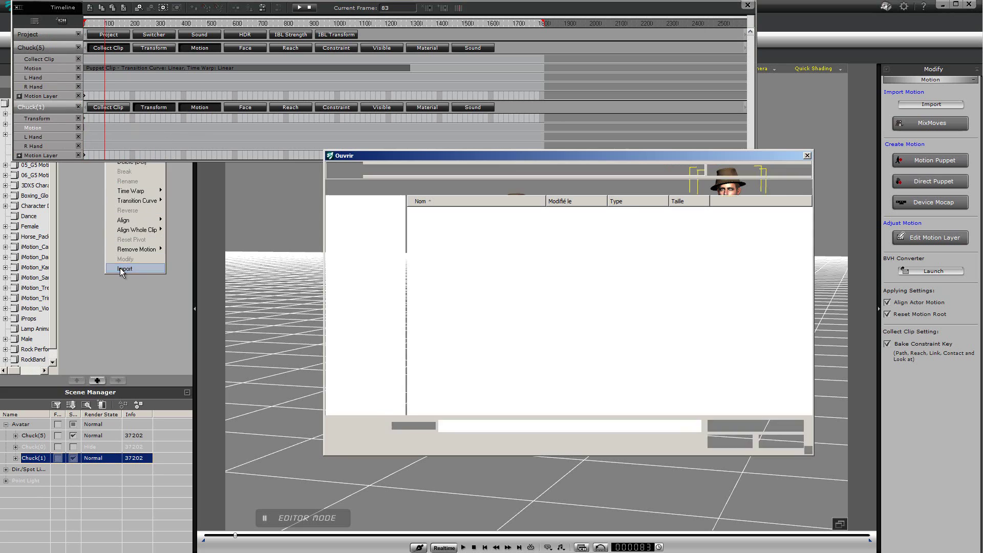
{"action": "left_click", "coordinate": [442, 217]}
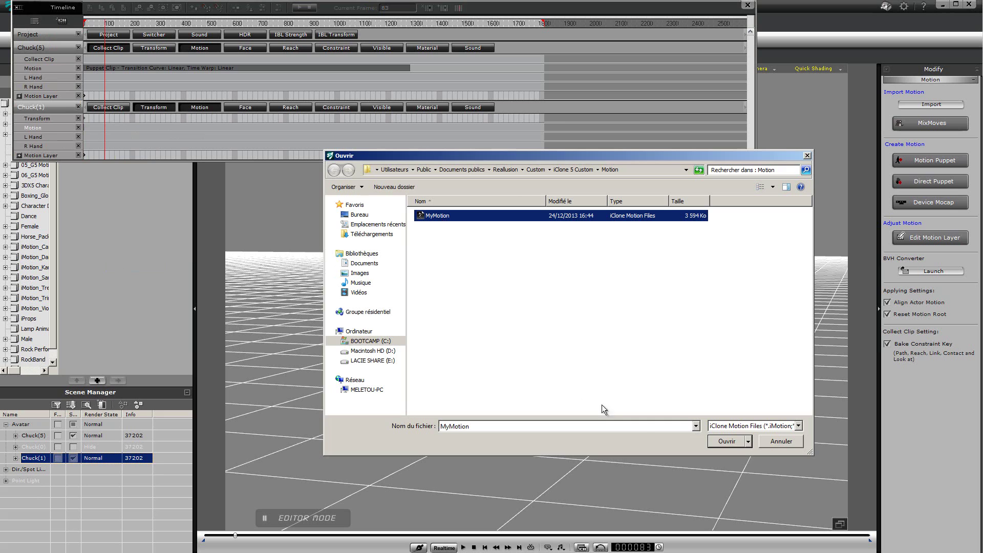
{"action": "left_click", "coordinate": [735, 444]}
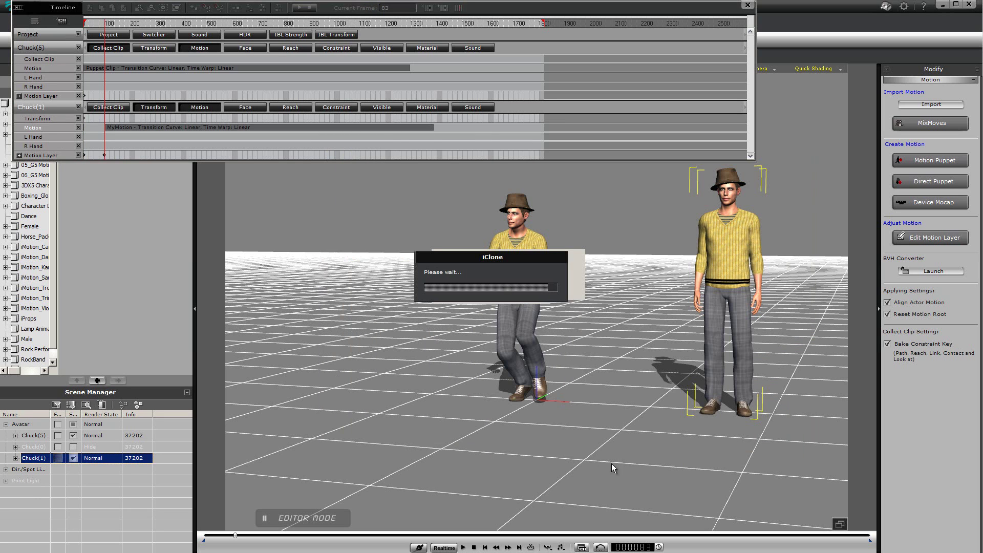
{"action": "key", "text": "space"}
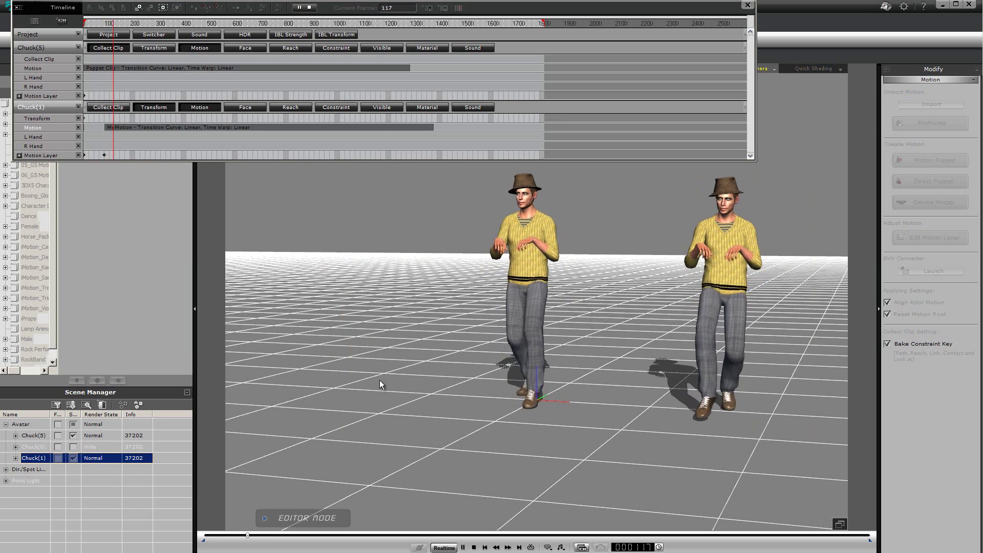
{"action": "left_click", "coordinate": [309, 8]}
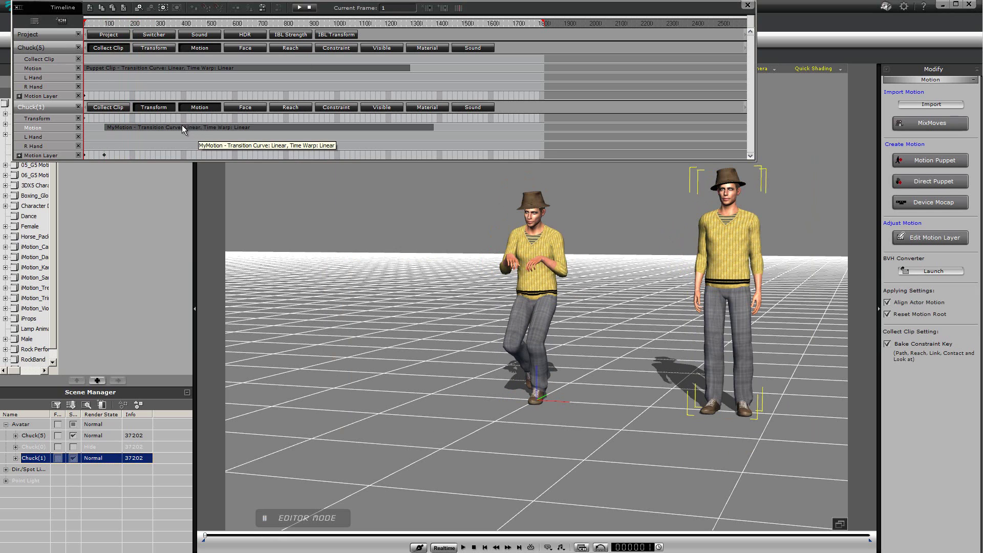
- Move the MyMotion clip to the start of Chuck(1)'s Motion track and play both characters' motions together
{"action": "left_click_drag", "start_coordinate": [183, 125], "coordinate": [125, 131]}
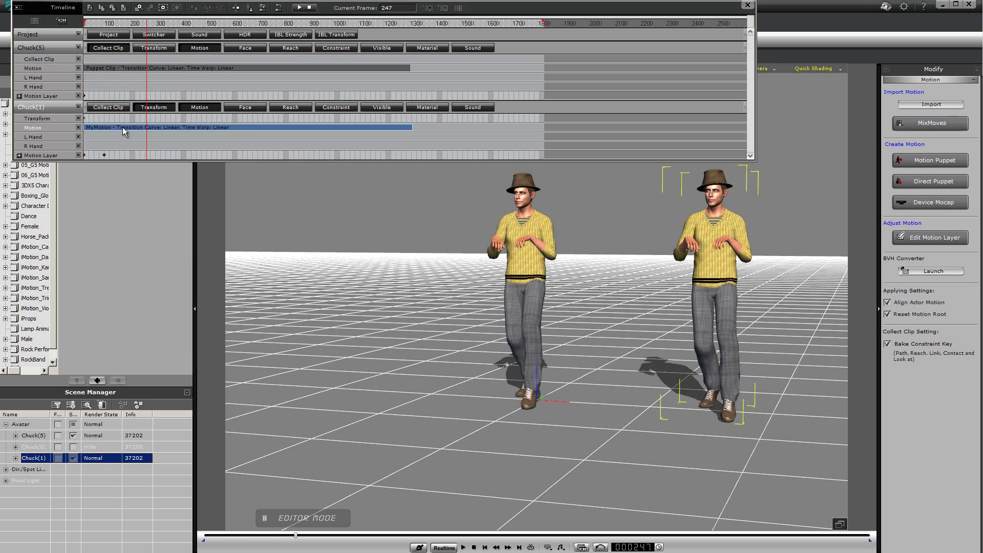
{"action": "left_click", "coordinate": [310, 8]}
{"action": "left_click", "coordinate": [299, 10]}
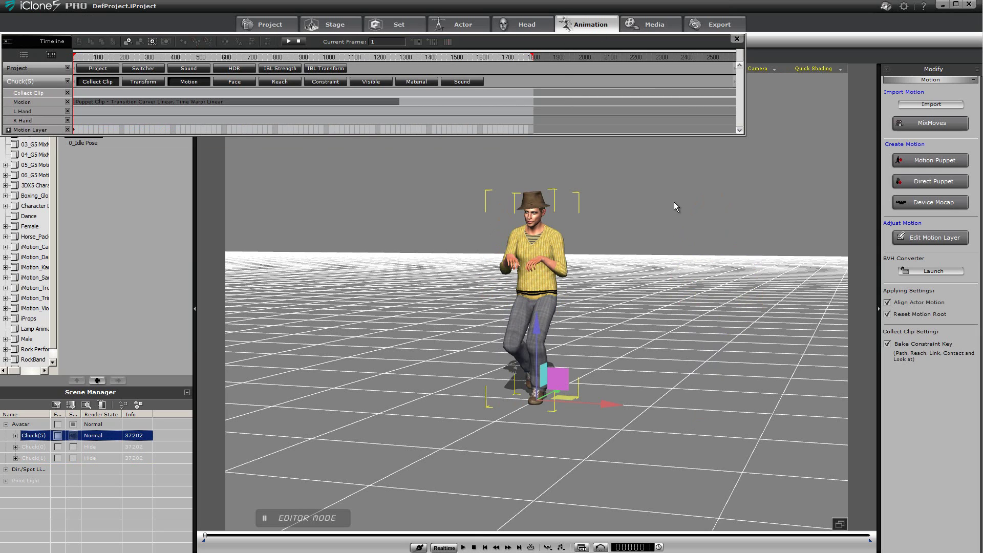
- Open the motion layer editor for Chuck(5) and turn off Bone Edit Mode
{"action": "left_click", "coordinate": [927, 239]}
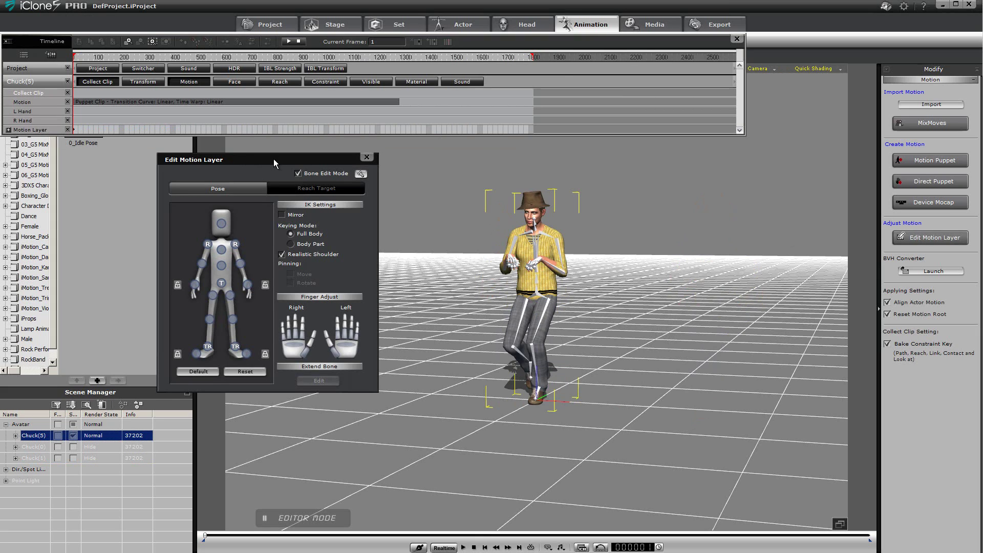
{"action": "left_click_drag", "start_coordinate": [274, 160], "coordinate": [261, 156]}
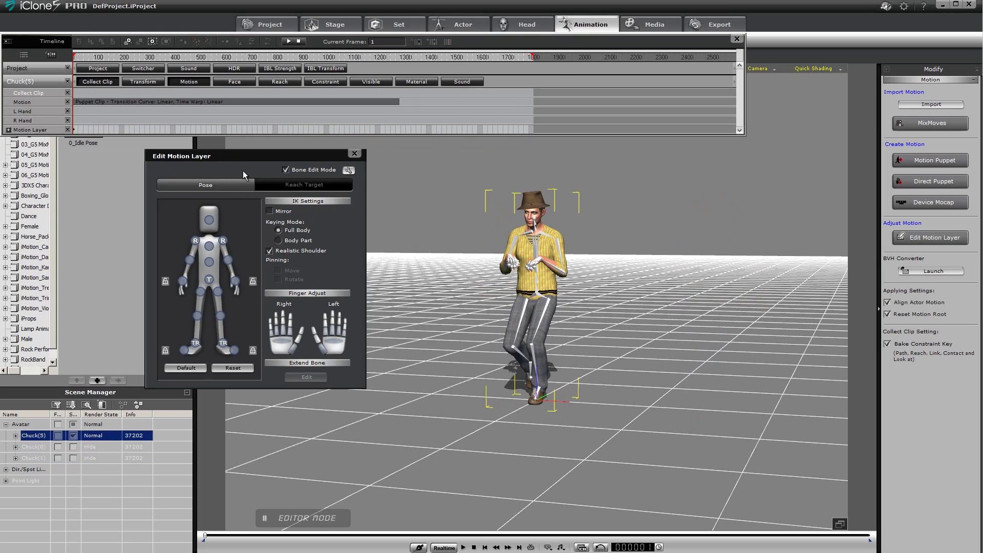
{"action": "left_click", "coordinate": [286, 169]}
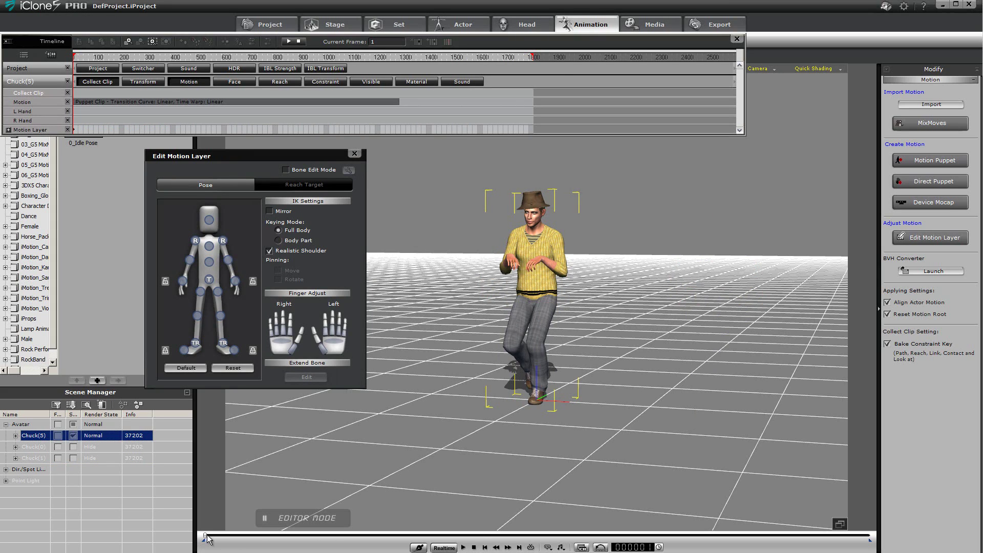
- At frame 120, raise Chuck(5)'s right hand, move it outward from the body and rotate it
{"action": "left_click_drag", "start_coordinate": [205, 535], "coordinate": [251, 548]}
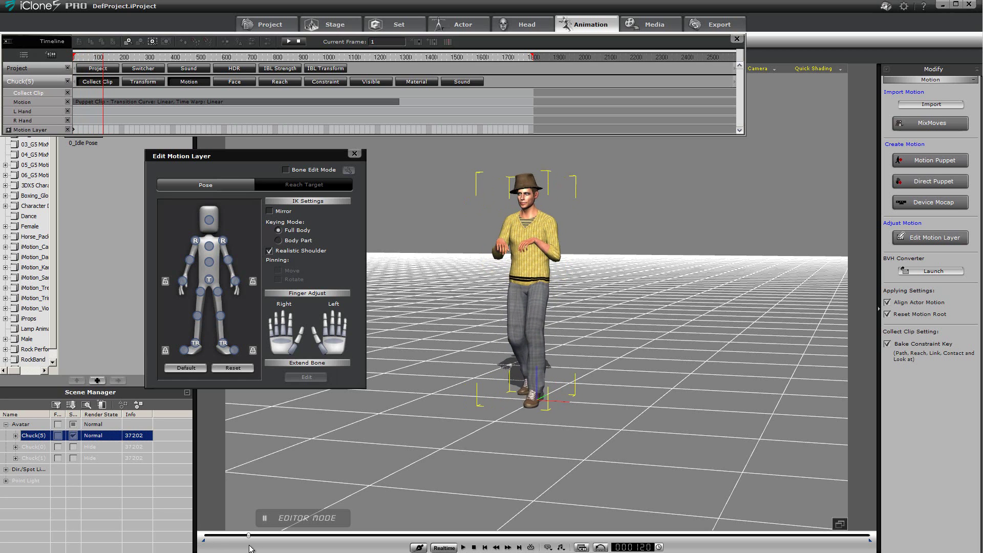
{"action": "left_click", "coordinate": [182, 282]}
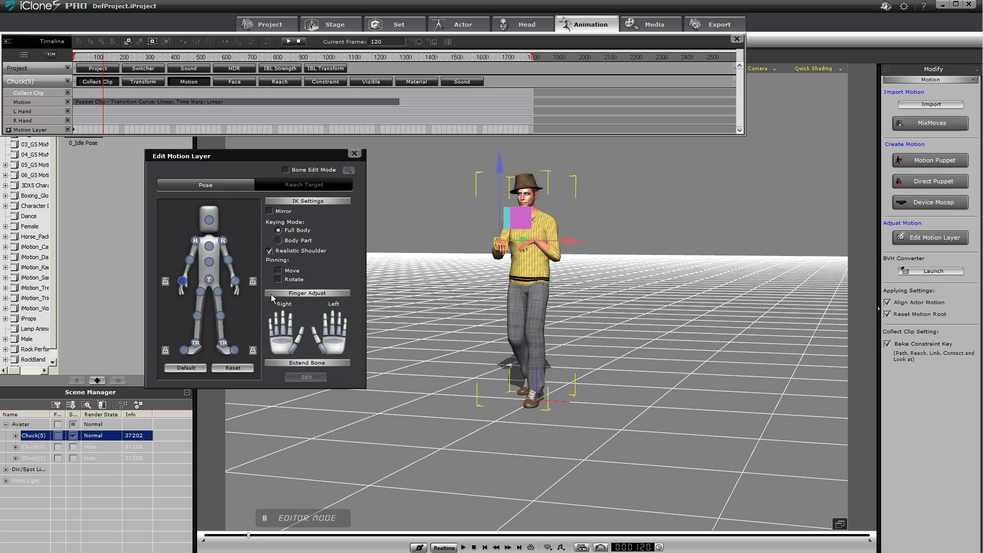
{"action": "left_click_drag", "start_coordinate": [493, 183], "coordinate": [496, 130]}
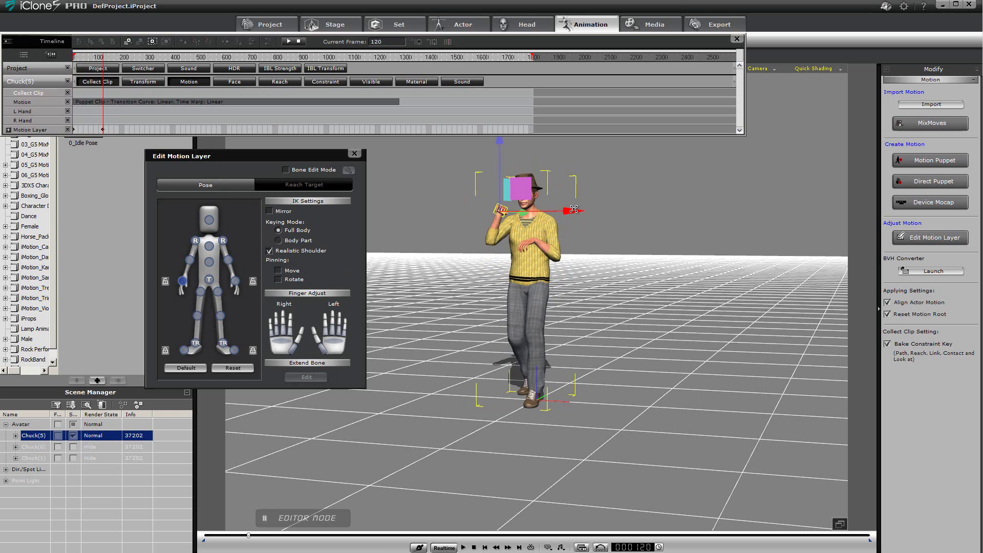
{"action": "left_click_drag", "start_coordinate": [575, 210], "coordinate": [524, 215]}
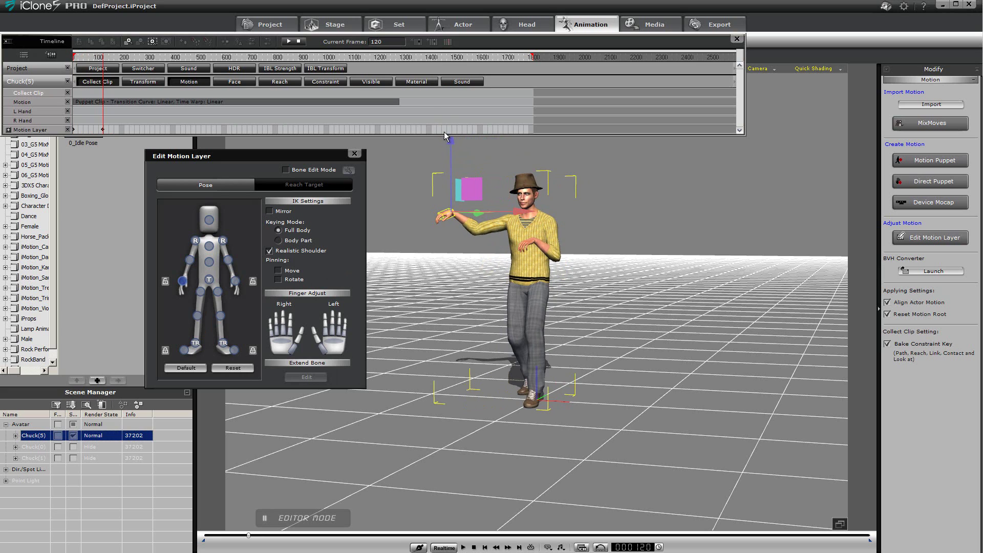
{"action": "left_click_drag", "start_coordinate": [454, 141], "coordinate": [455, 147]}
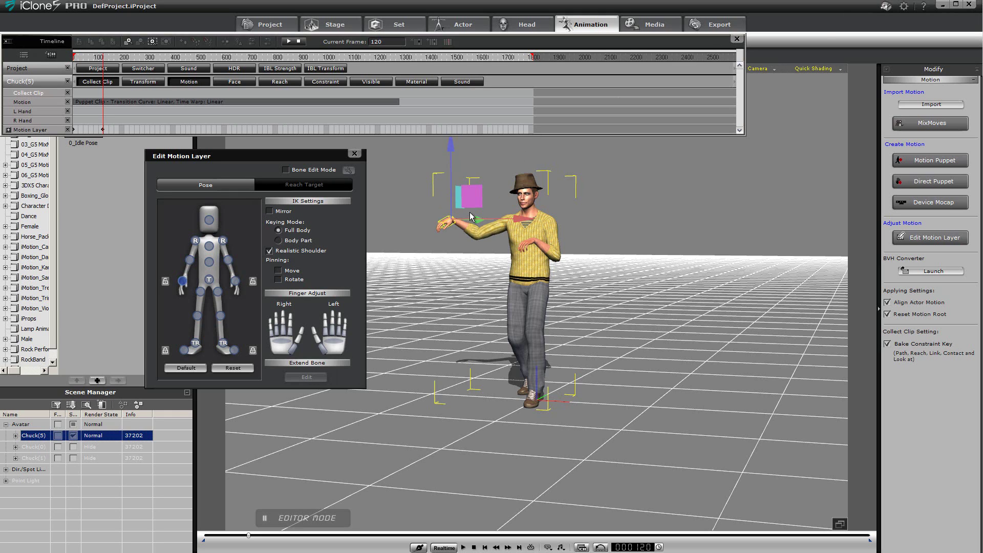
{"action": "key", "text": "e"}
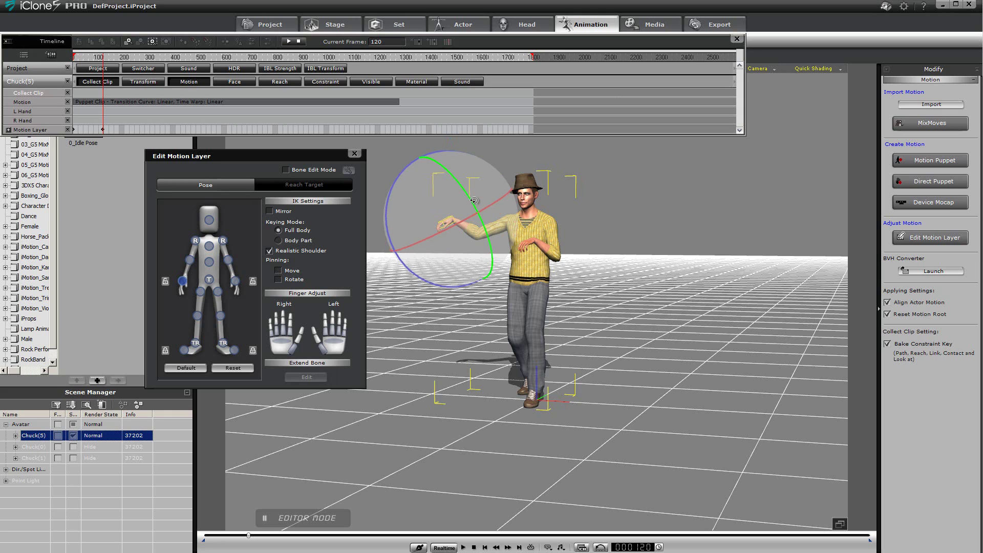
{"action": "left_click_drag", "start_coordinate": [387, 234], "coordinate": [389, 202]}
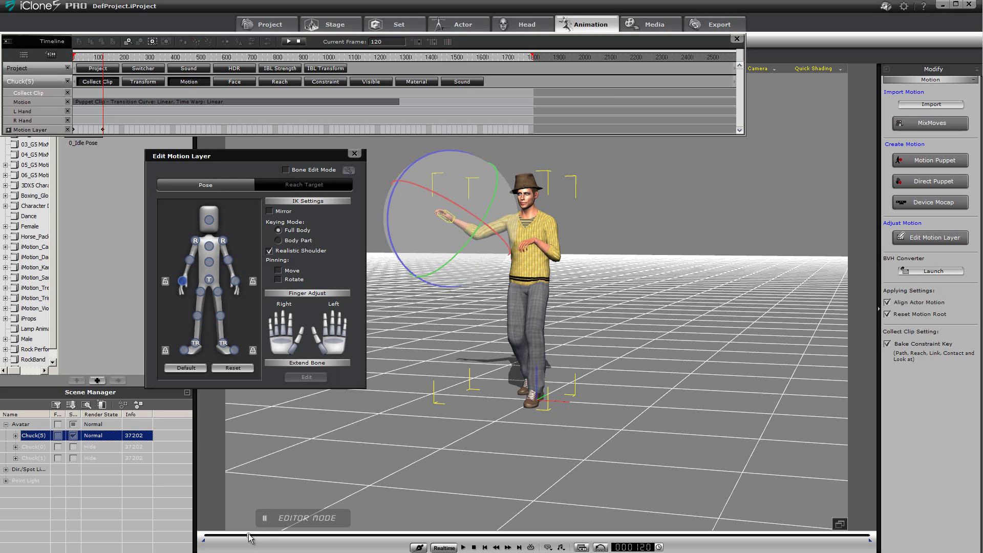
- Lower Chuck(5)'s right hand at frame 267 and close the motion layer editor
{"action": "left_click_drag", "start_coordinate": [249, 537], "coordinate": [303, 542]}
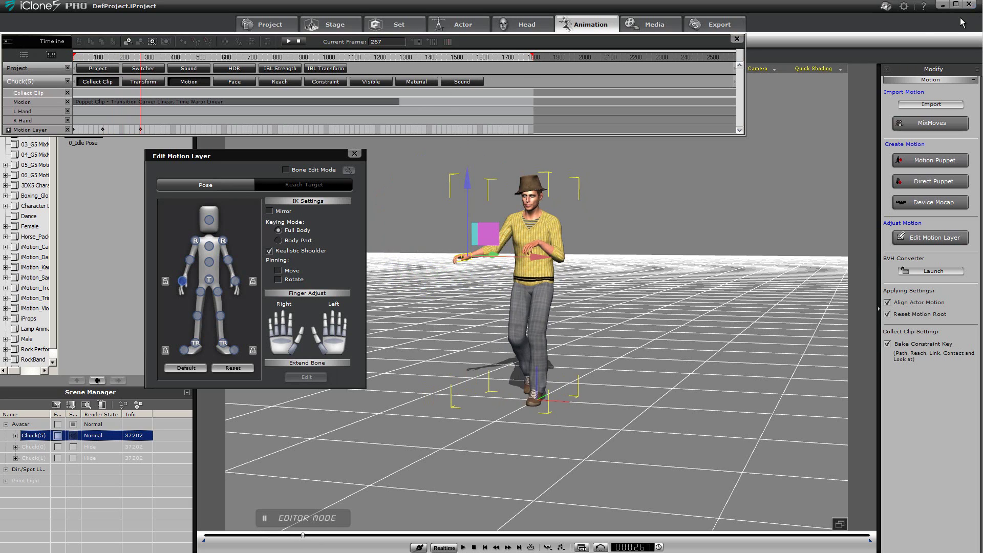
{"action": "left_click_drag", "start_coordinate": [302, 535], "coordinate": [351, 535]}
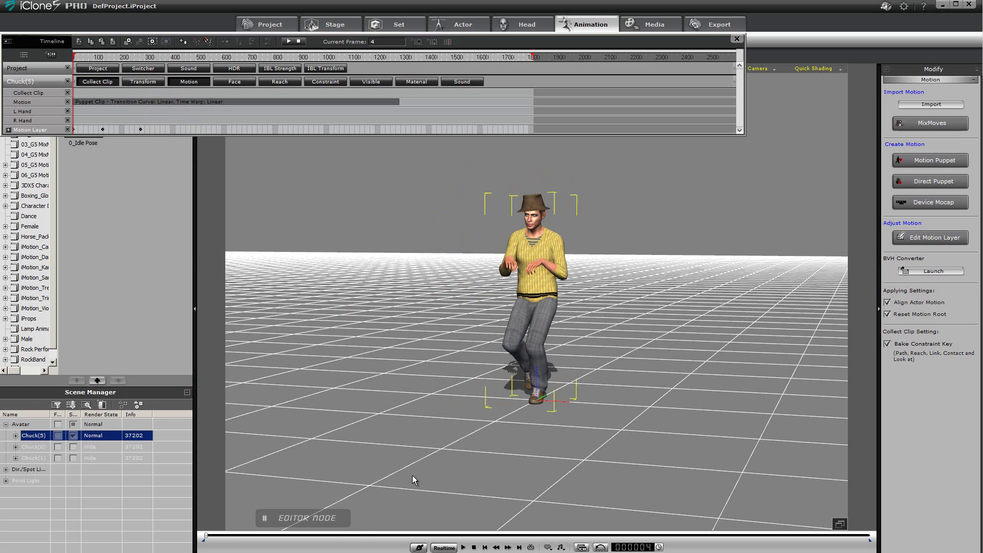
- Play the edited walk from the first frame and scrub through it again to about frame 396
{"action": "left_click", "coordinate": [485, 547]}
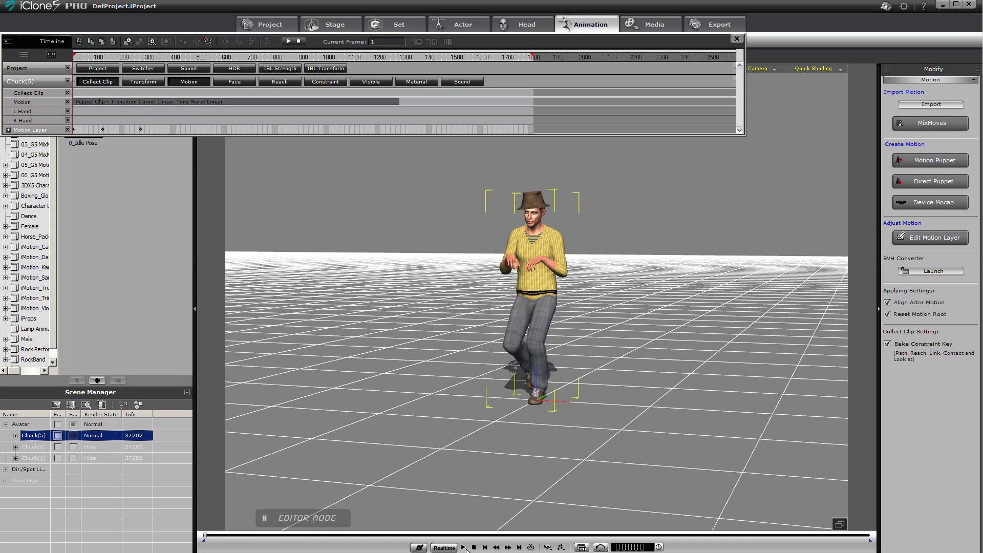
{"action": "left_click", "coordinate": [464, 547]}
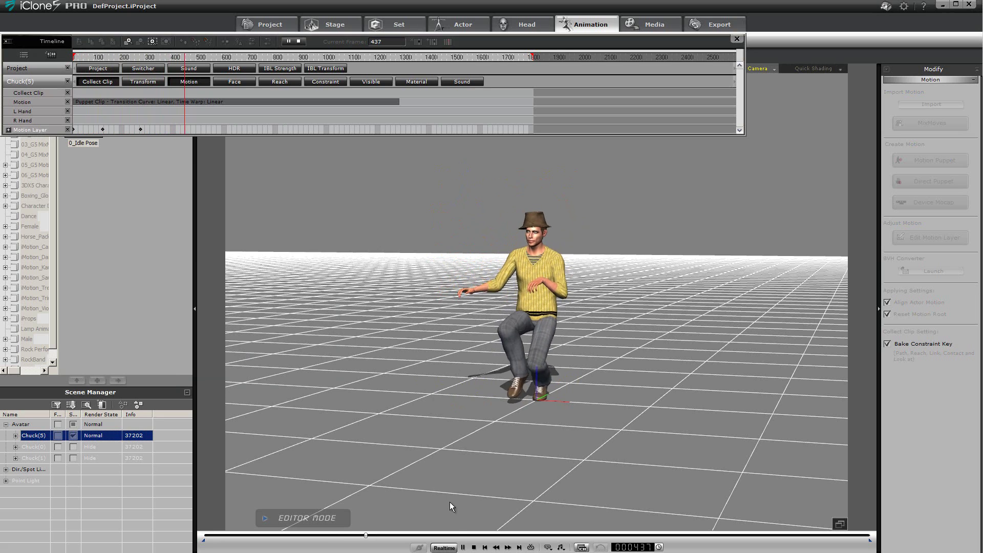
{"action": "left_click", "coordinate": [463, 548]}
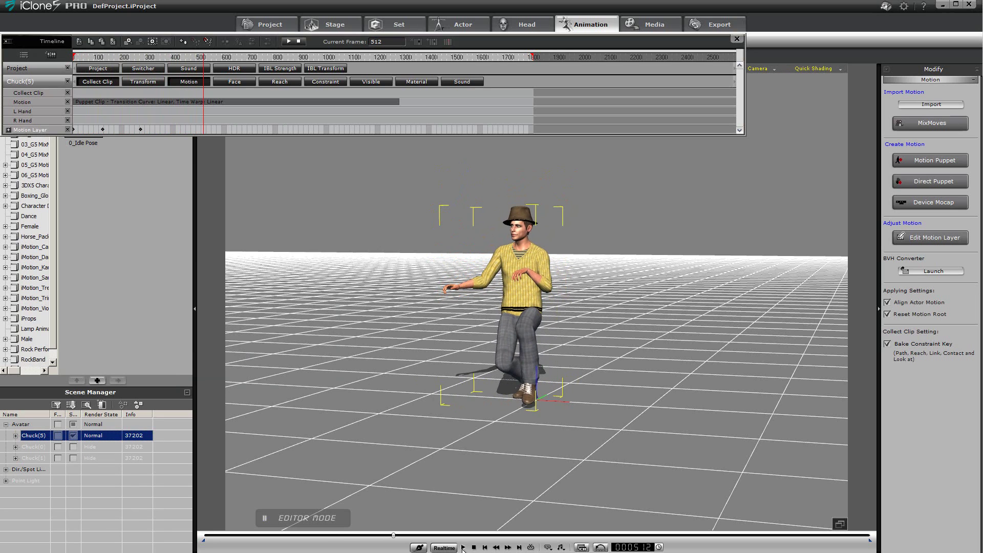
{"action": "left_click", "coordinate": [486, 548]}
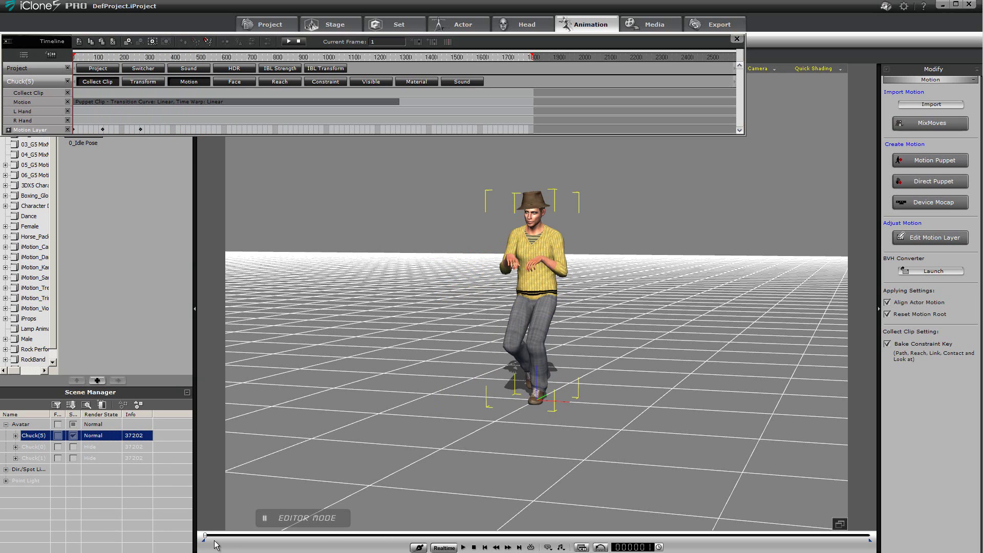
{"action": "left_click_drag", "start_coordinate": [205, 537], "coordinate": [351, 547]}
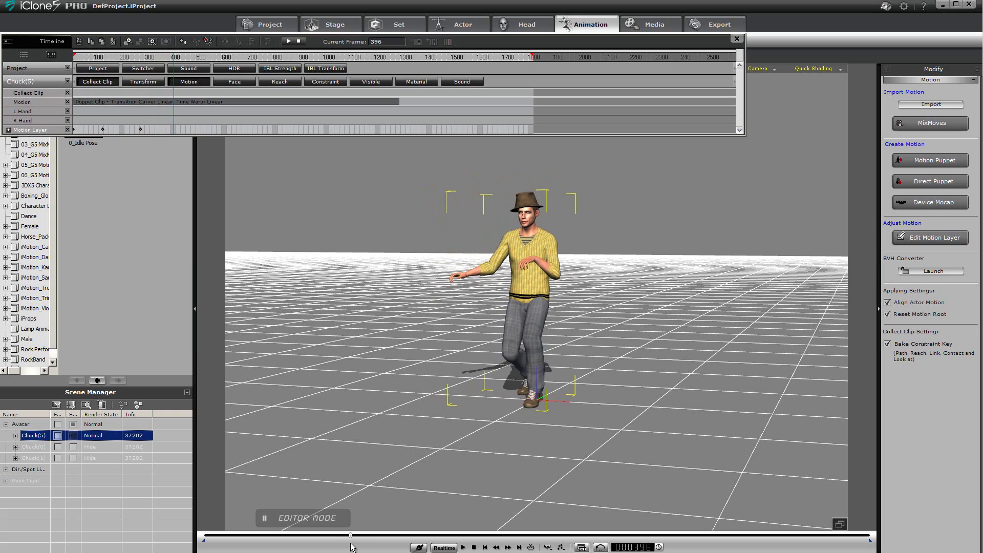
- Copy Chuck(5)'s Motion Layer key from frame 1, paste it at frame 453, and play the motion from the start
{"action": "left_click", "coordinate": [74, 132]}
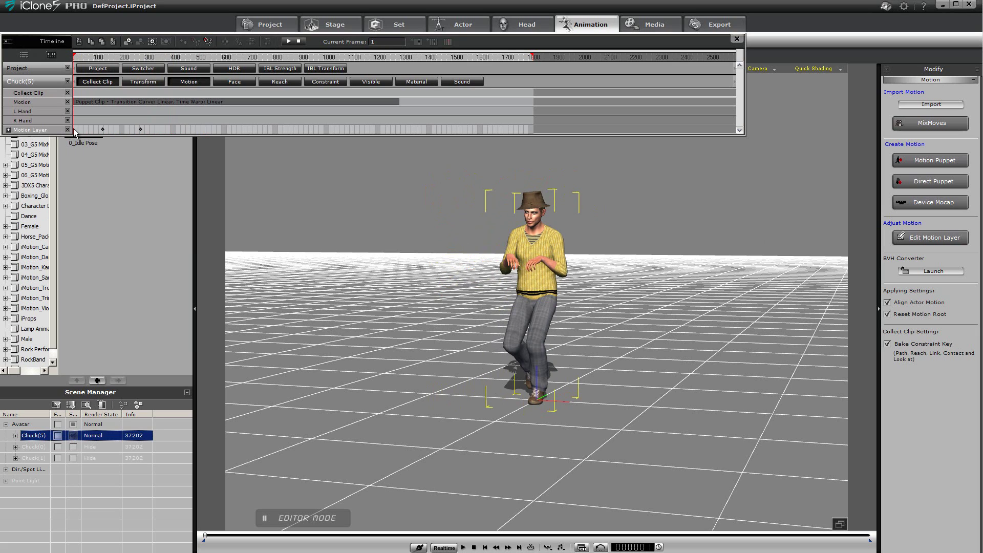
{"action": "right_click", "coordinate": [75, 133]}
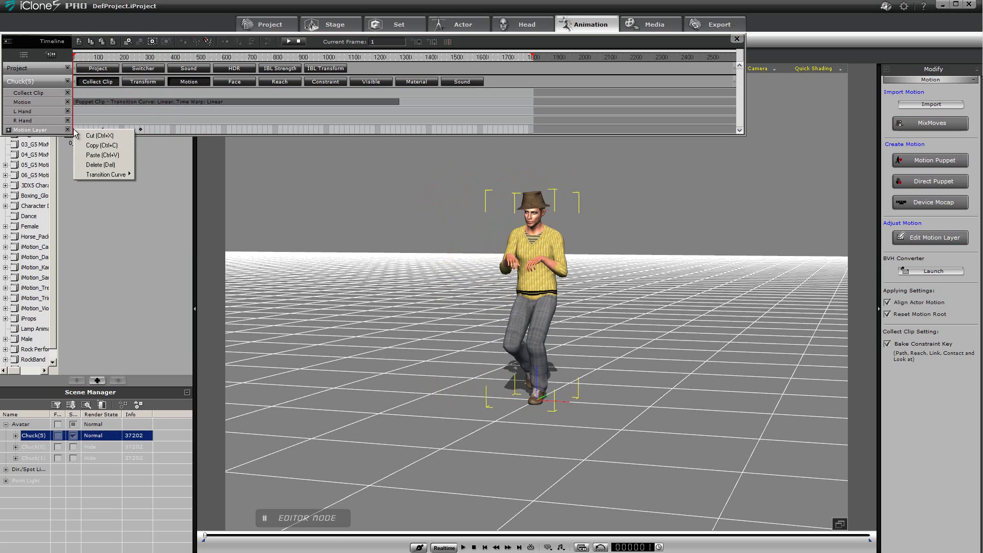
{"action": "left_click", "coordinate": [101, 145]}
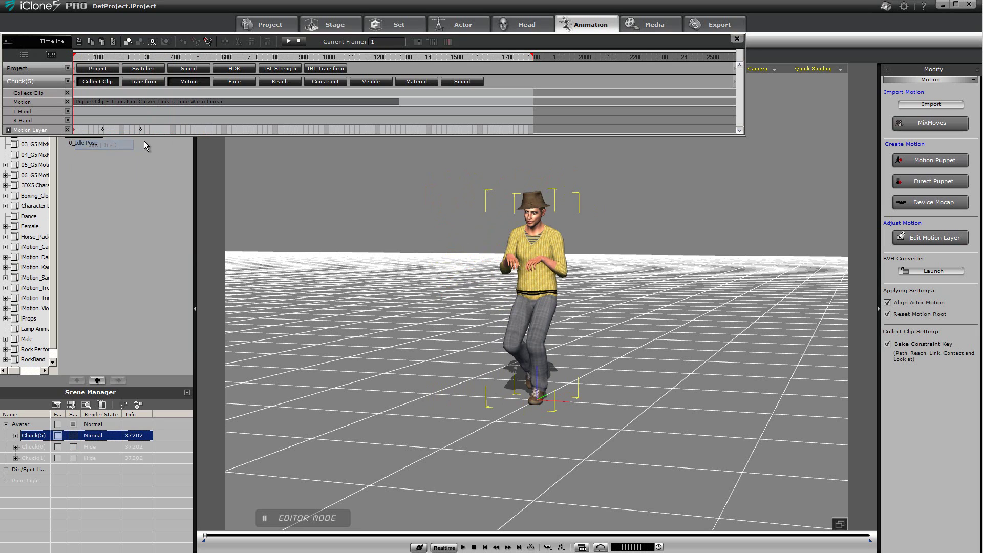
{"action": "left_click", "coordinate": [188, 131]}
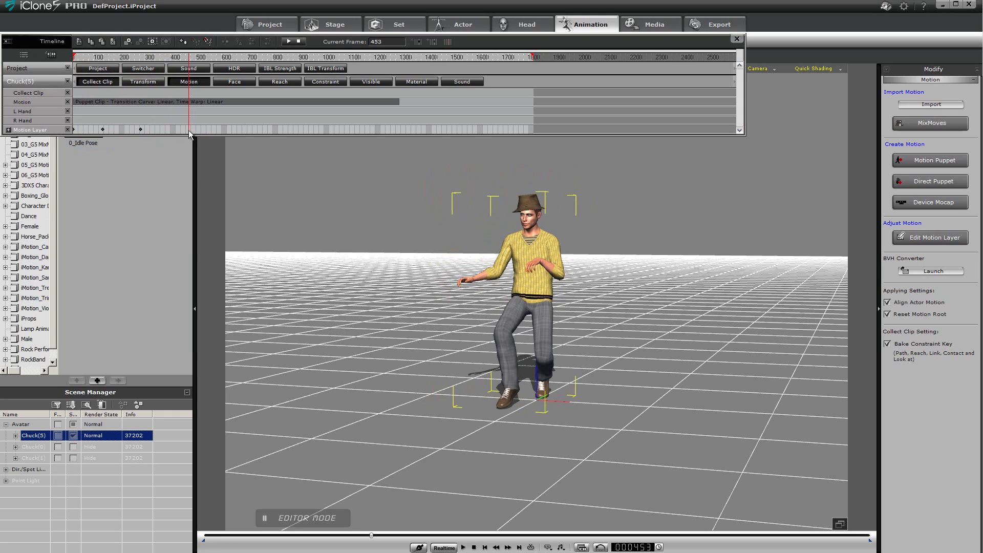
{"action": "right_click", "coordinate": [189, 130]}
{"action": "left_click", "coordinate": [193, 157]}
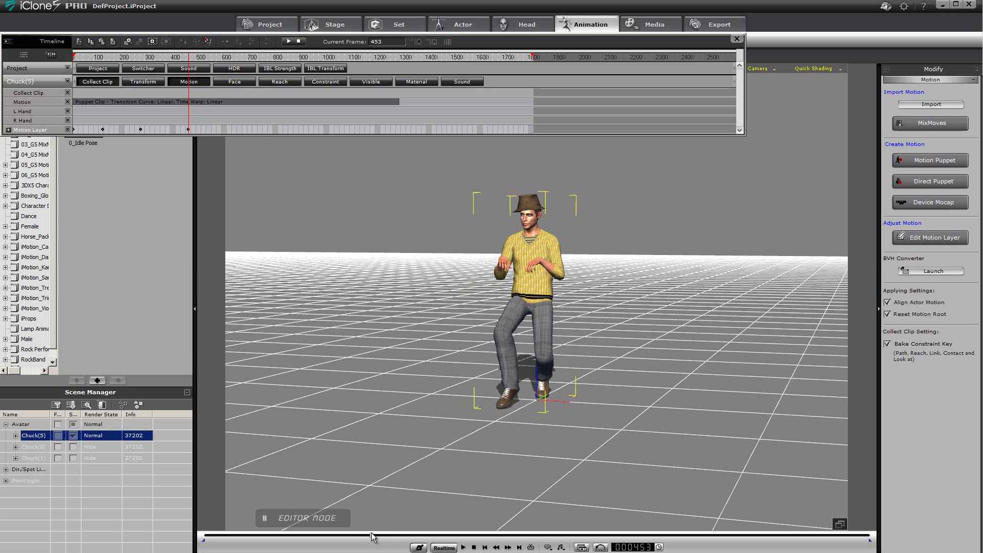
{"action": "left_click_drag", "start_coordinate": [372, 537], "coordinate": [205, 535]}
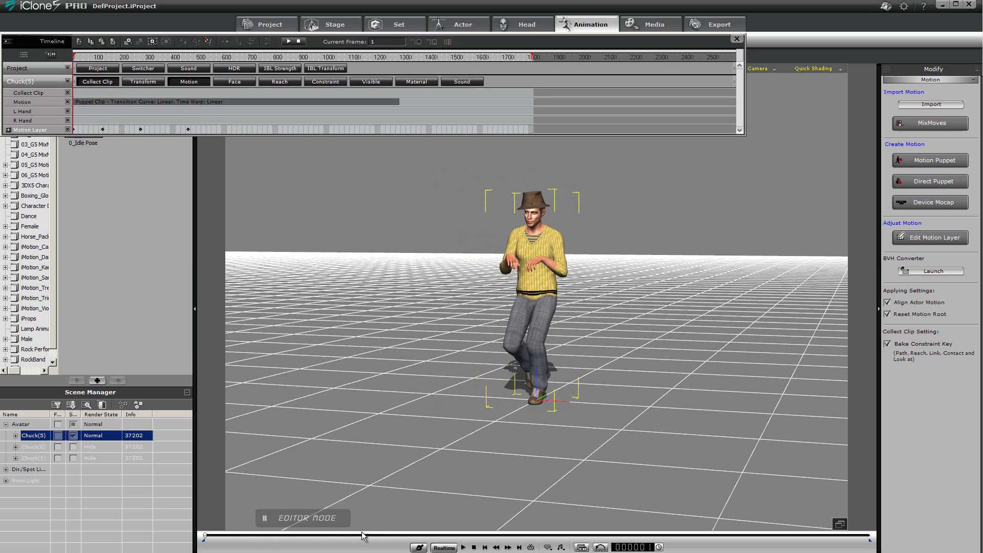
{"action": "left_click", "coordinate": [463, 548]}
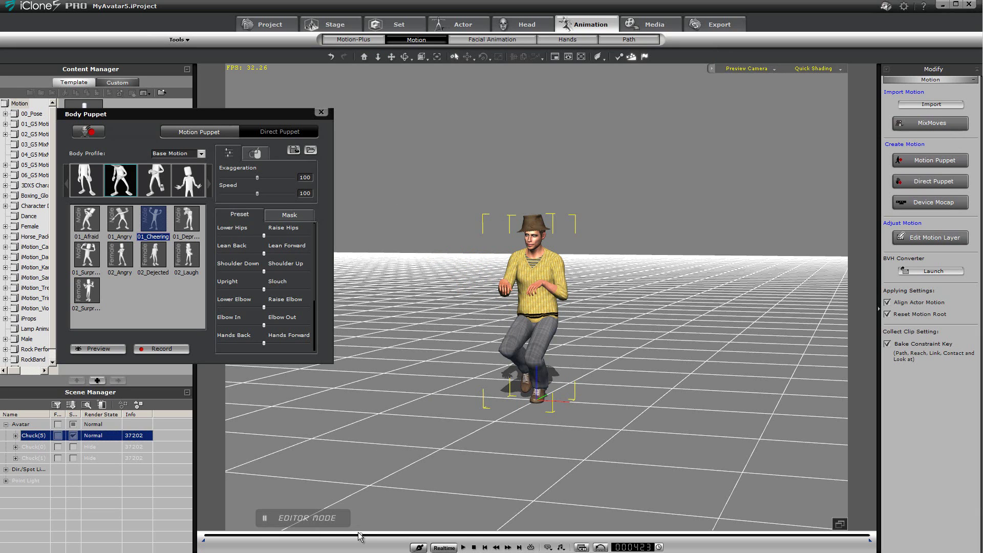
- Return to the first frame, mask out the lower body in Body Puppet, and preview the 01_Cheering motion on Chuck(5)
{"action": "left_click_drag", "start_coordinate": [361, 537], "coordinate": [203, 545]}
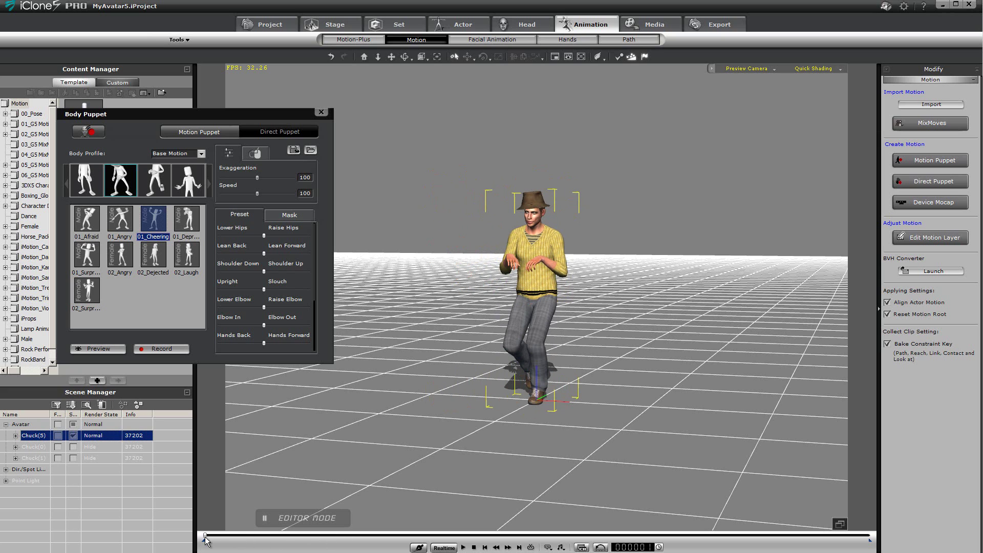
{"action": "left_click_drag", "start_coordinate": [206, 541], "coordinate": [163, 510]}
{"action": "left_click", "coordinate": [295, 216]}
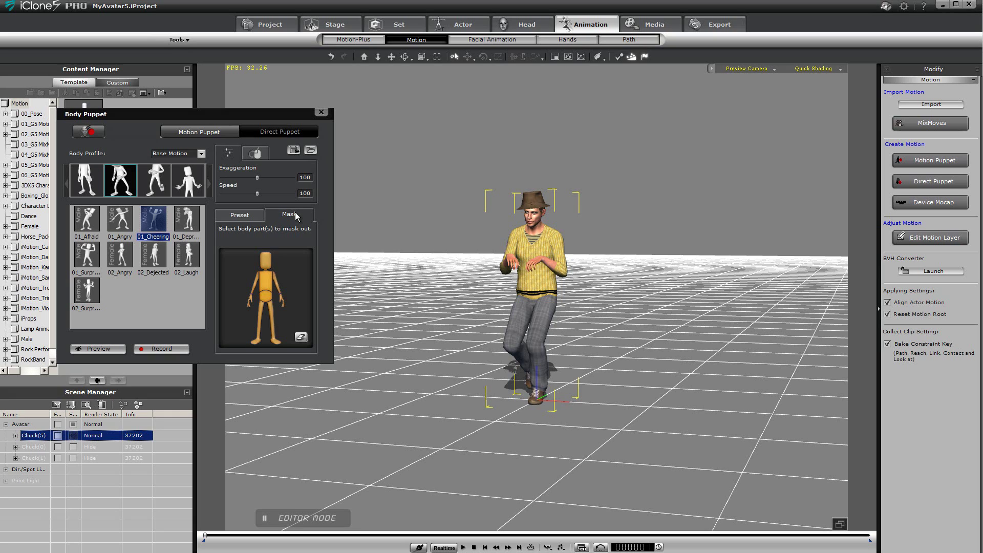
{"action": "left_click", "coordinate": [259, 314]}
{"action": "left_click", "coordinate": [93, 349]}
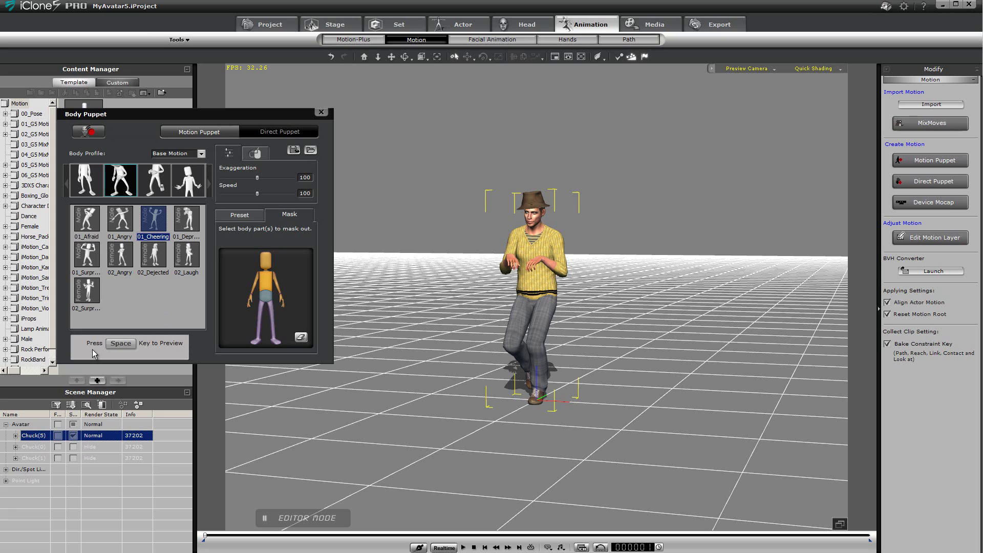
{"action": "key", "text": "space"}
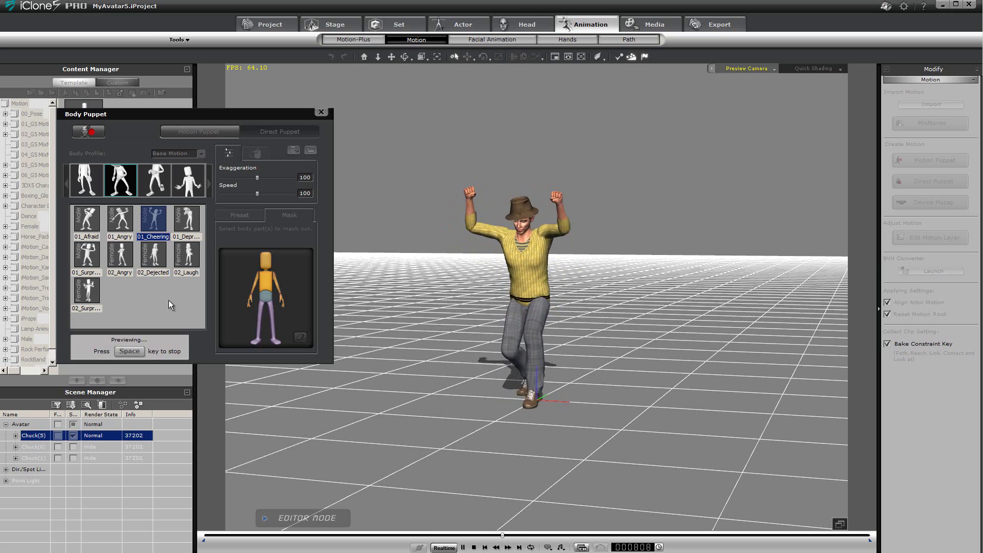
{"action": "key", "text": "space"}
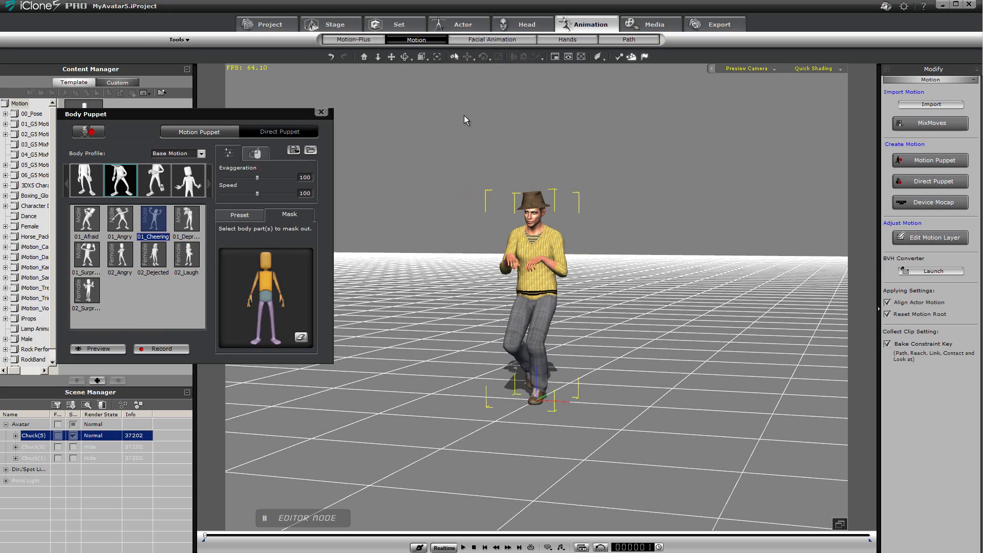
{"action": "left_click", "coordinate": [321, 113]}
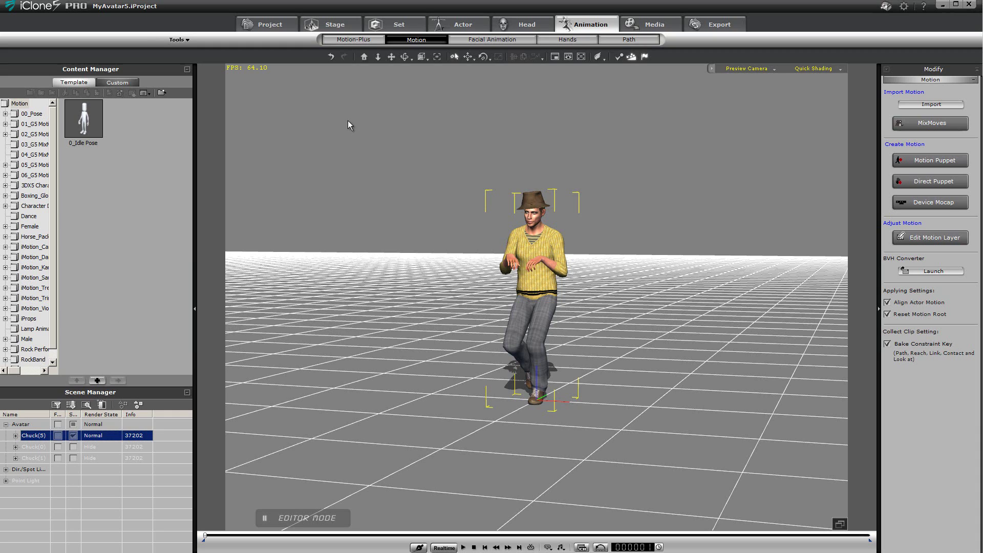
- Send Chuck(5) to 3DXchange for editing and delete all motions from its Motion Library
{"action": "left_click", "coordinate": [465, 25]}
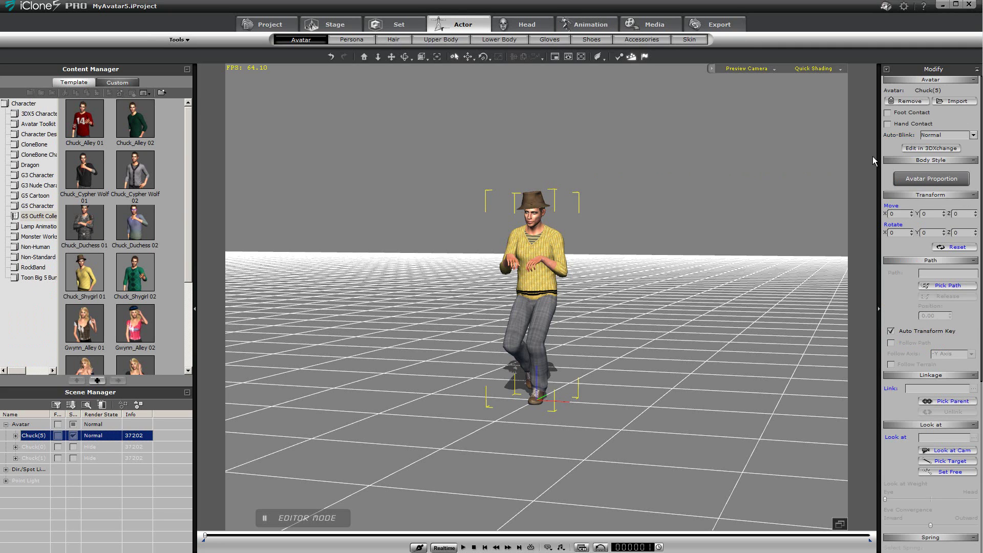
{"action": "left_click", "coordinate": [931, 148]}
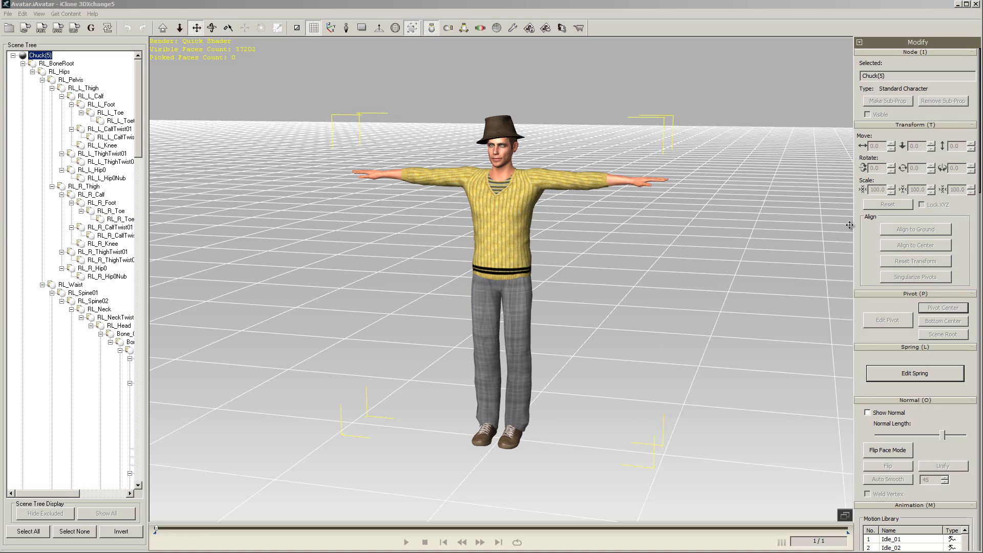
{"action": "scroll", "coordinate": [858, 195], "scroll_direction": "down", "scroll_amount": 5}
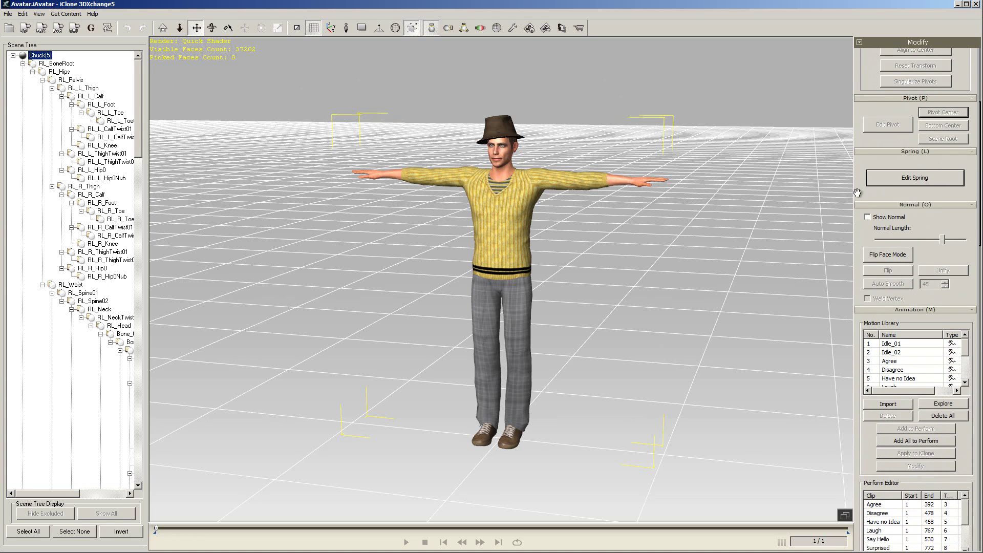
{"action": "left_click_drag", "start_coordinate": [864, 238], "coordinate": [871, 124]}
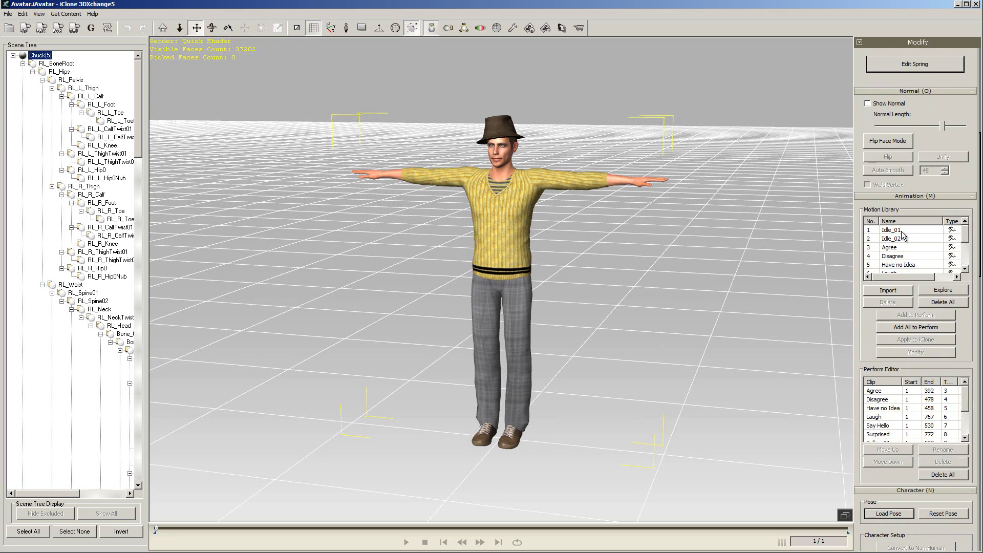
{"action": "left_click", "coordinate": [941, 304]}
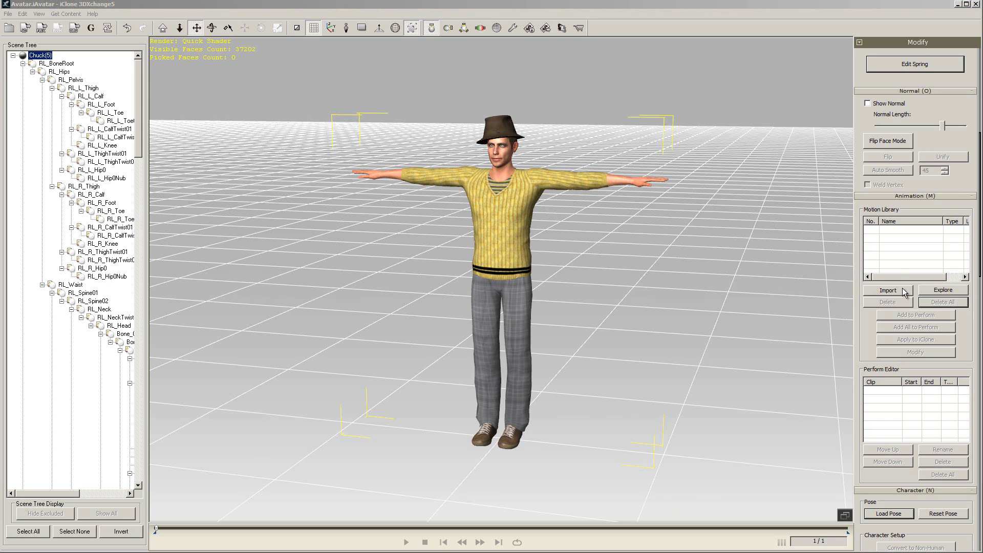
- Import the MyMotion iClone motion file into the Motion Library
{"action": "left_click", "coordinate": [888, 290]}
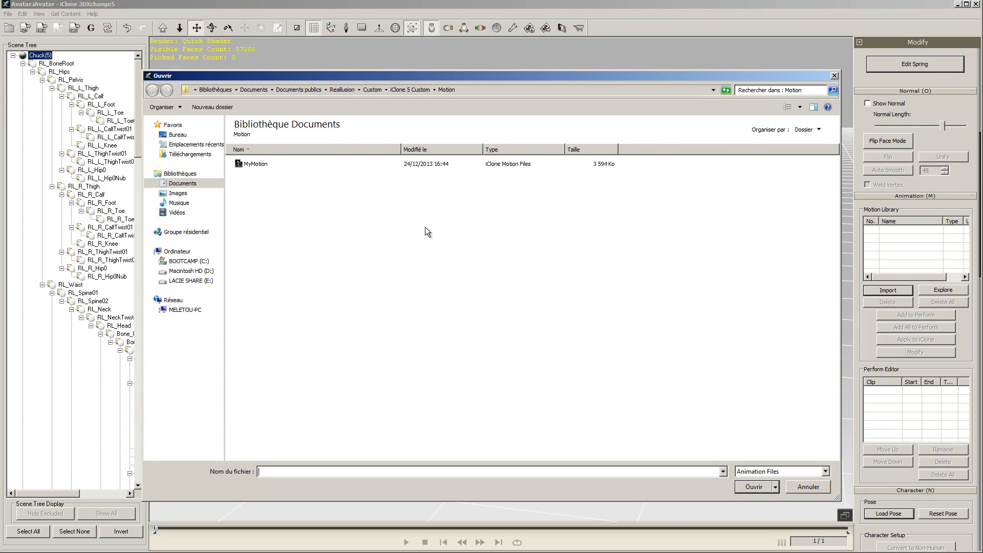
{"action": "left_click", "coordinate": [259, 164]}
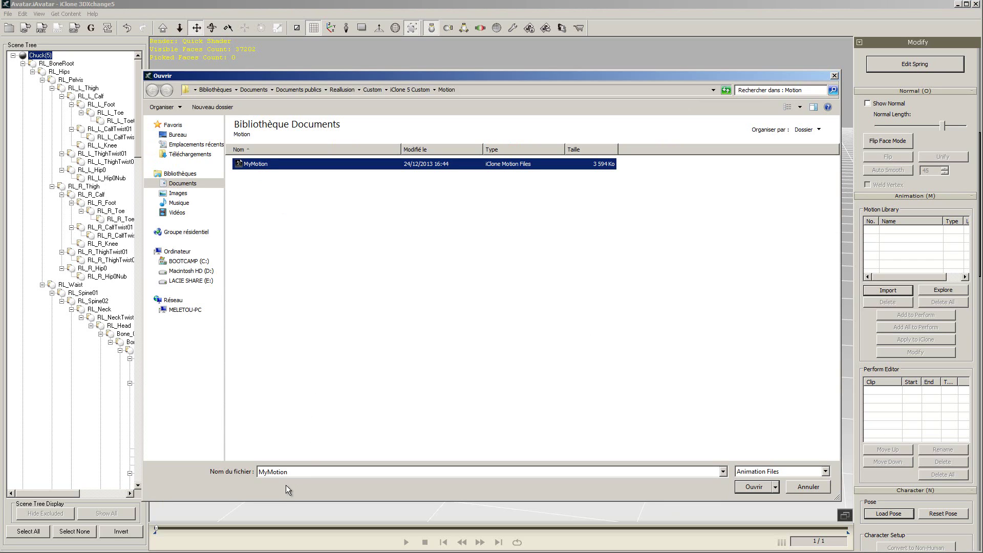
{"action": "left_click", "coordinate": [752, 490]}
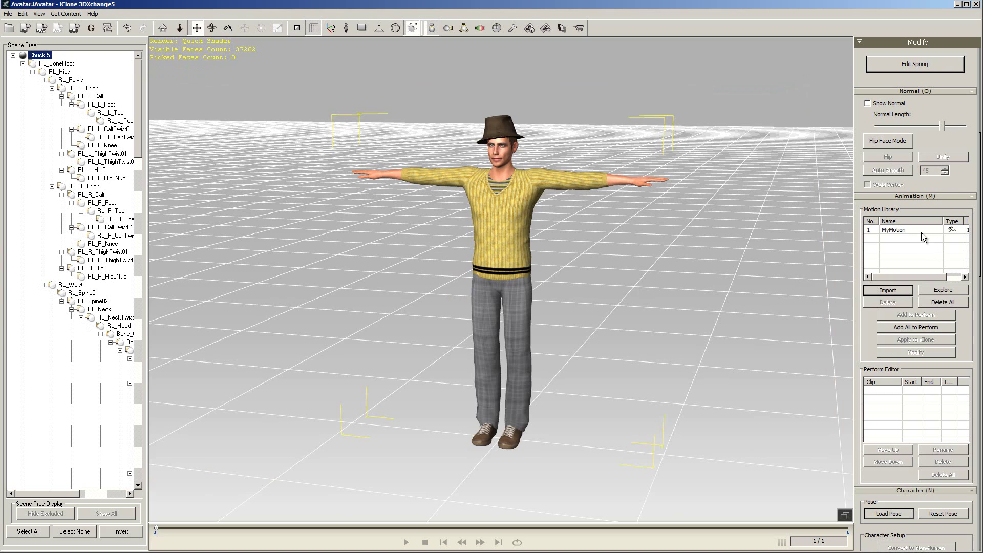
- Play the MyMotion clip on the character briefly and add it to the Perform Editor
{"action": "left_click", "coordinate": [920, 232]}
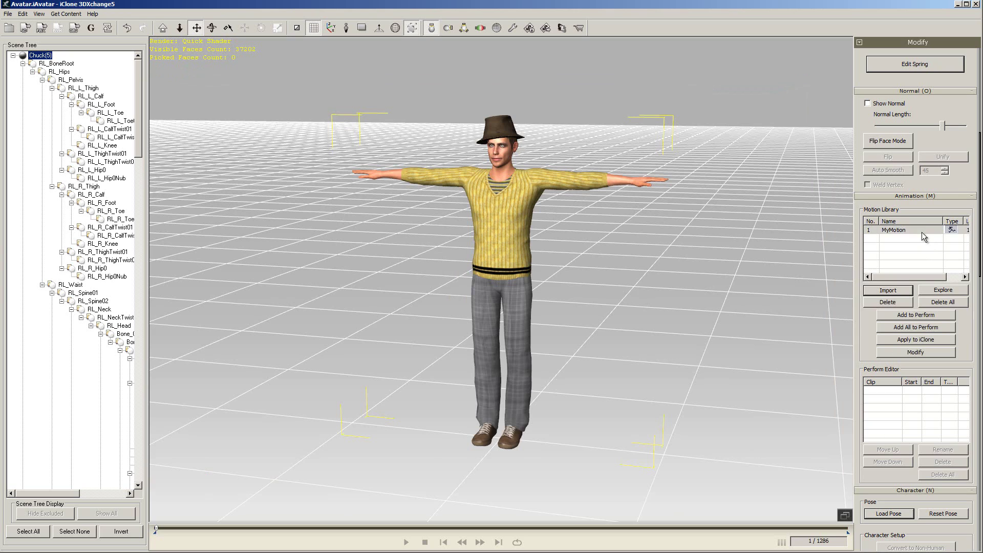
{"action": "left_click", "coordinate": [407, 542]}
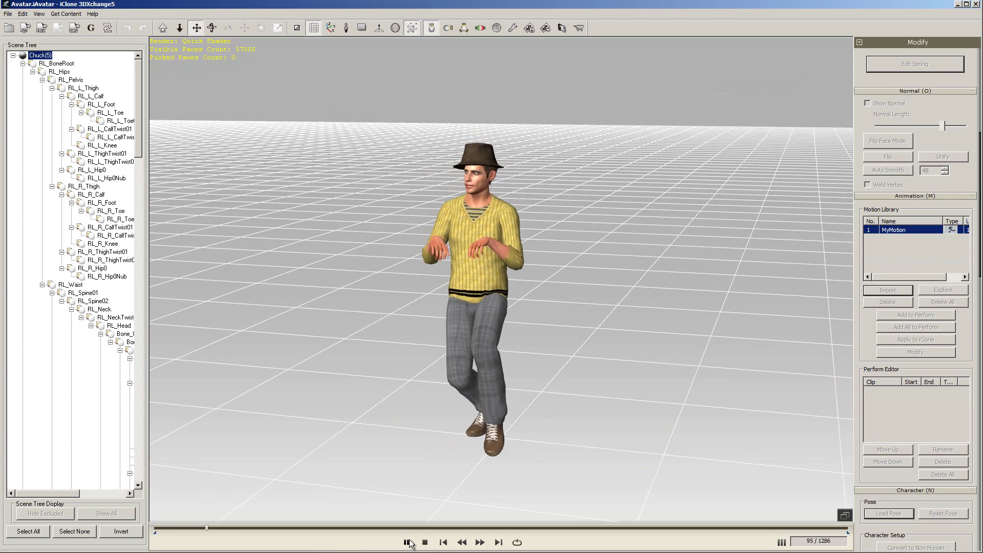
{"action": "left_click", "coordinate": [407, 542]}
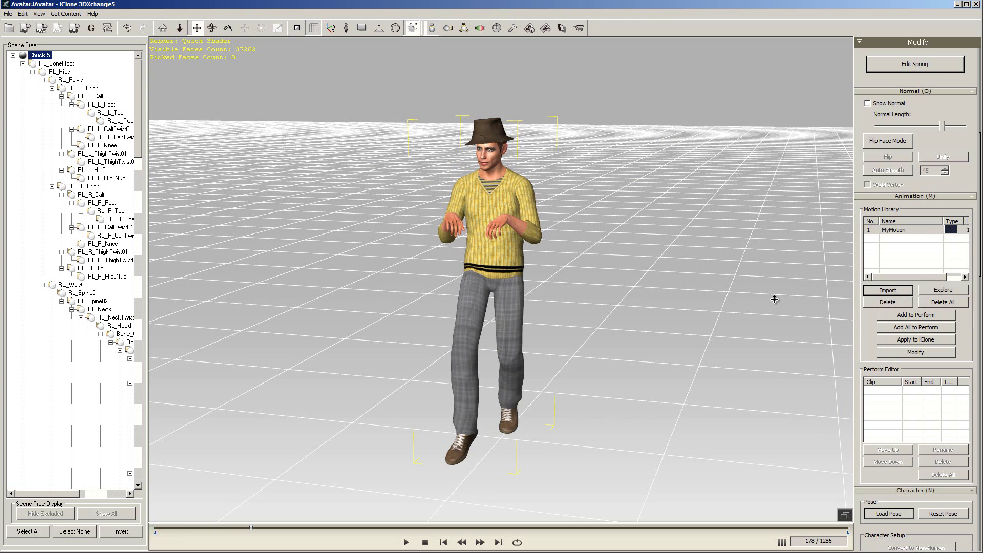
{"action": "left_click", "coordinate": [904, 316]}
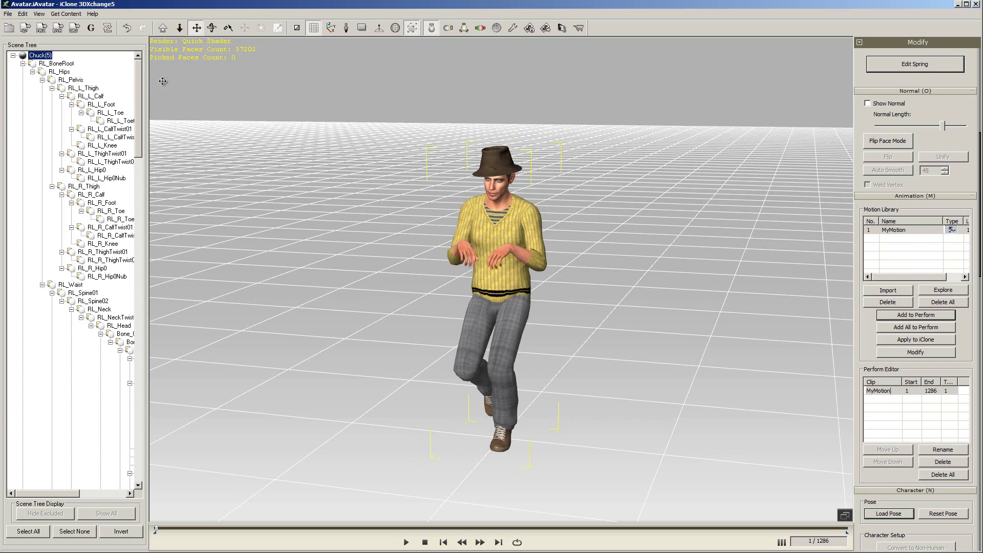
- Start an FBX export of the character, choose the 3ds Max target tool preset and include the animation
{"action": "left_click", "coordinate": [41, 31]}
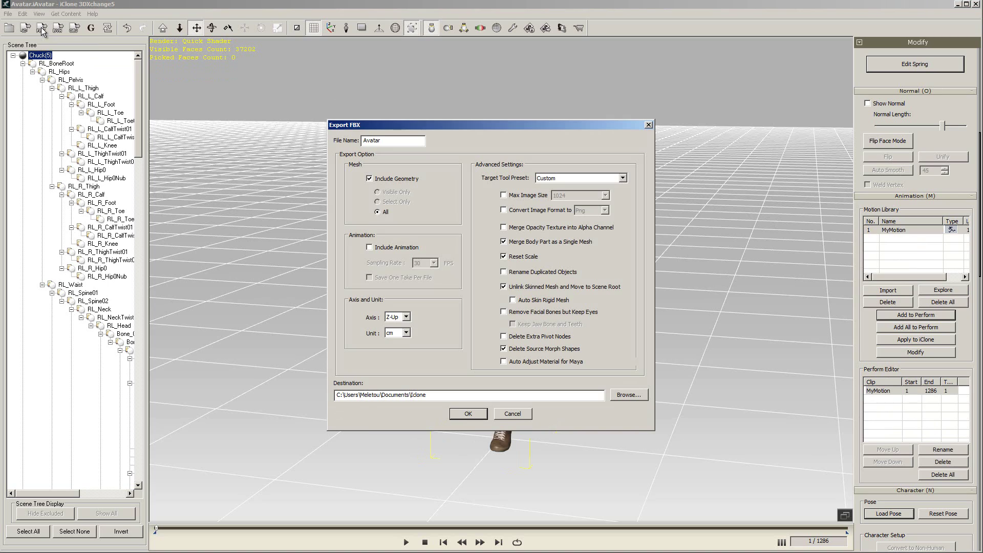
{"action": "left_click", "coordinate": [622, 177]}
{"action": "left_click", "coordinate": [583, 194]}
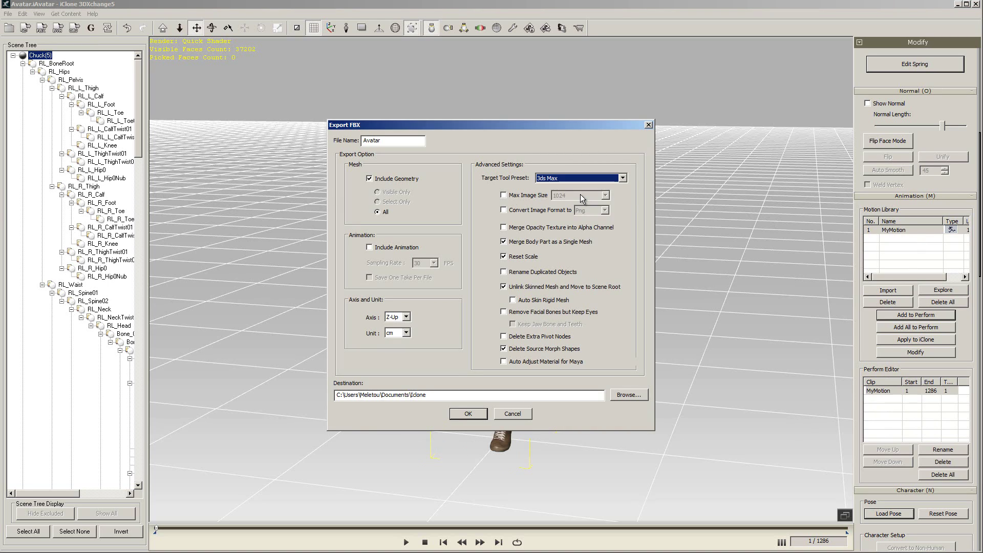
{"action": "left_click", "coordinate": [622, 179]}
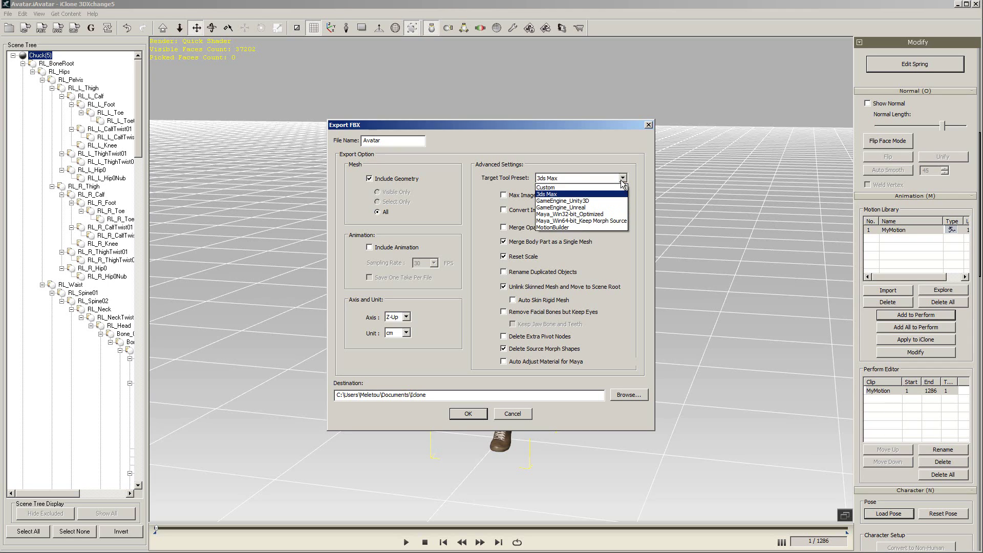
{"action": "left_click", "coordinate": [623, 179]}
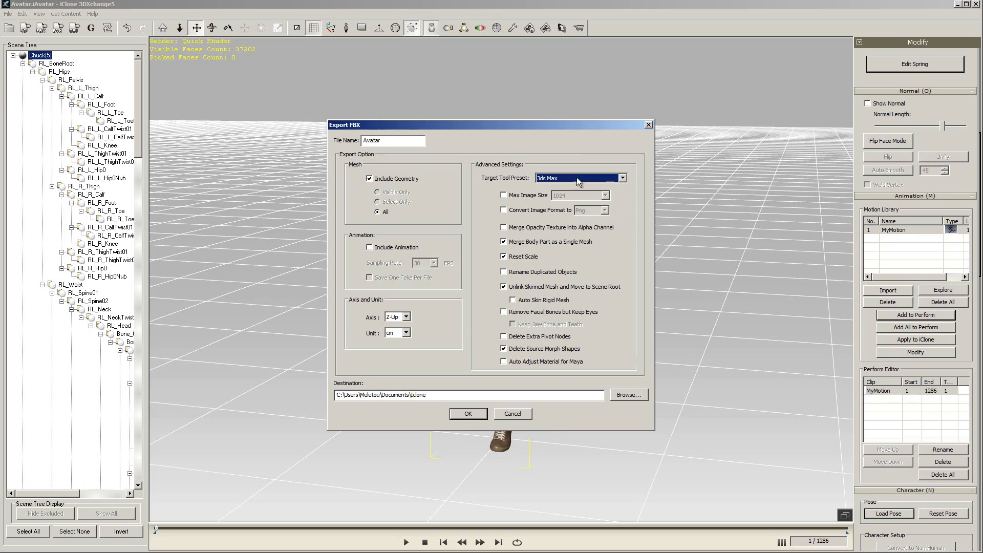
{"action": "left_click", "coordinate": [370, 248]}
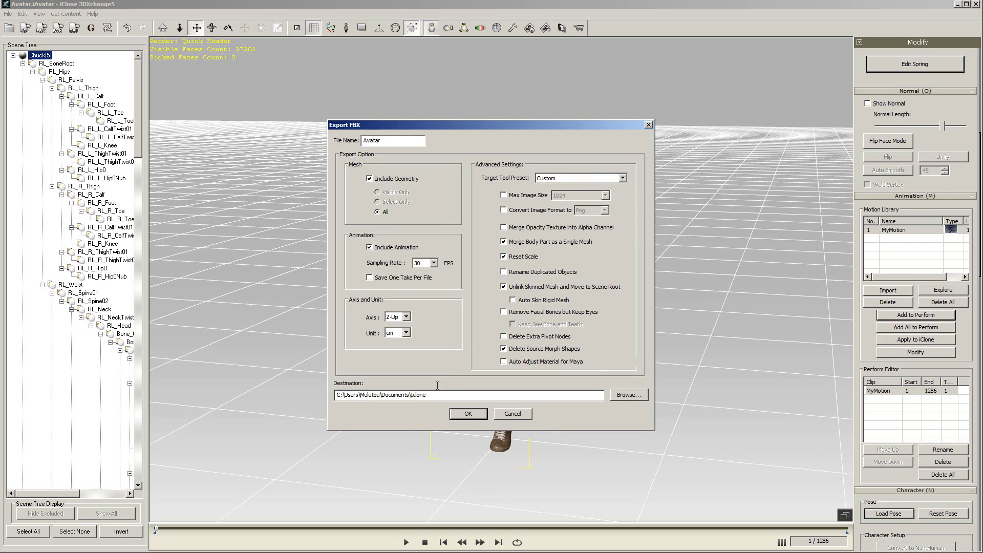
- Name the FBX file MyCharacterPuppet and export it
{"action": "left_click_drag", "start_coordinate": [386, 141], "coordinate": [343, 137]}
{"action": "type", "text": "MyCharacterPuppet"}
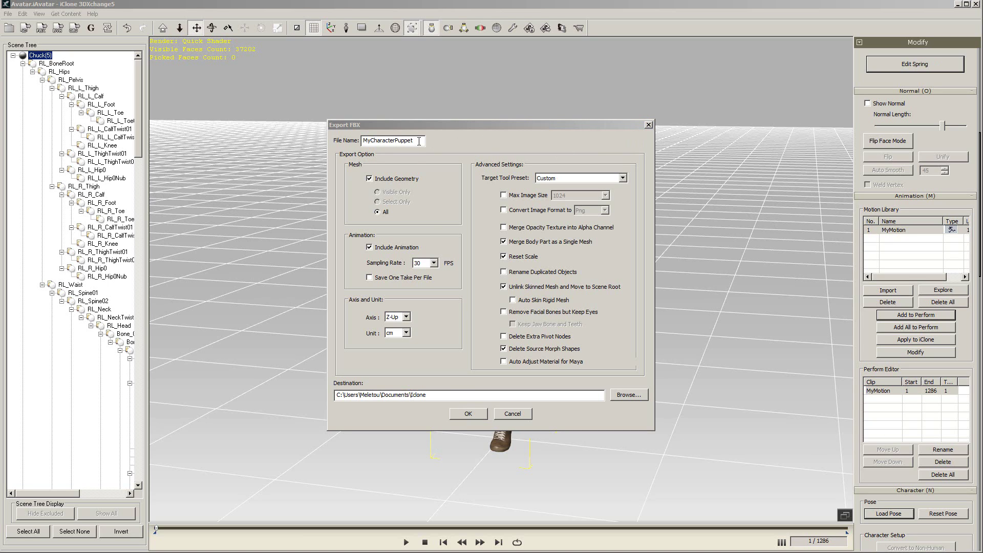
{"action": "left_click", "coordinate": [481, 415]}
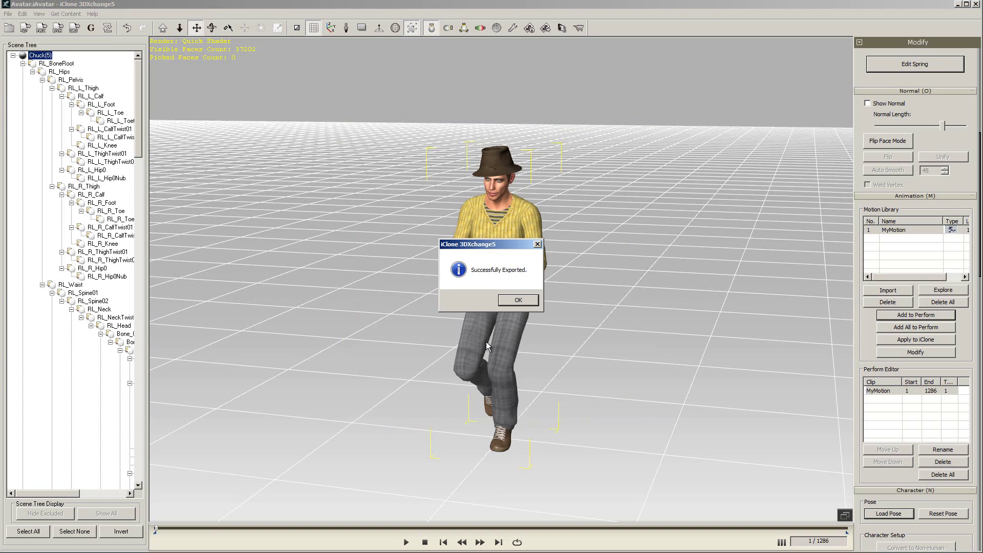
{"action": "left_click", "coordinate": [520, 299]}
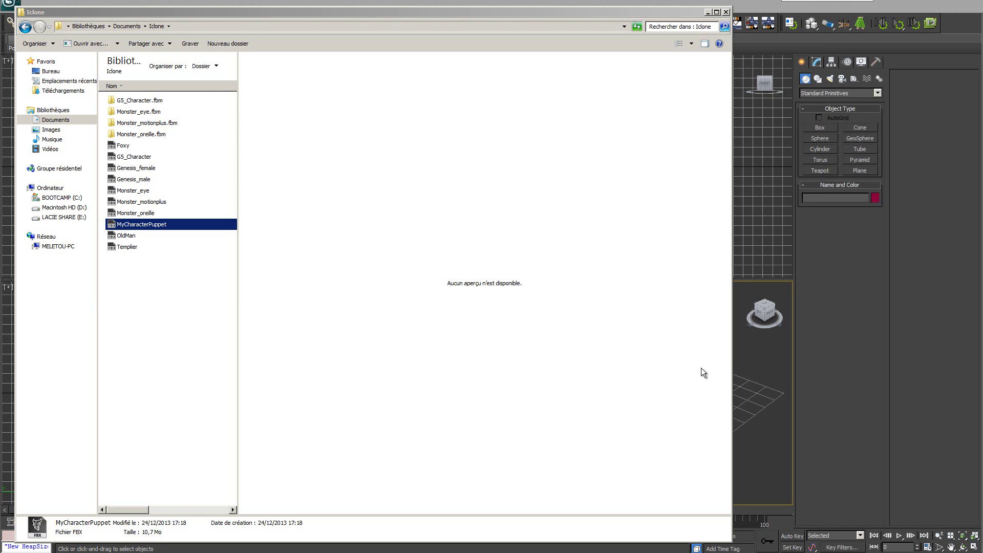
- Switch to 3ds Max and import the MyCharacterPuppet FBX file from the Iclone folder into the scene
{"action": "left_click_drag", "start_coordinate": [731, 352], "coordinate": [394, 359]}
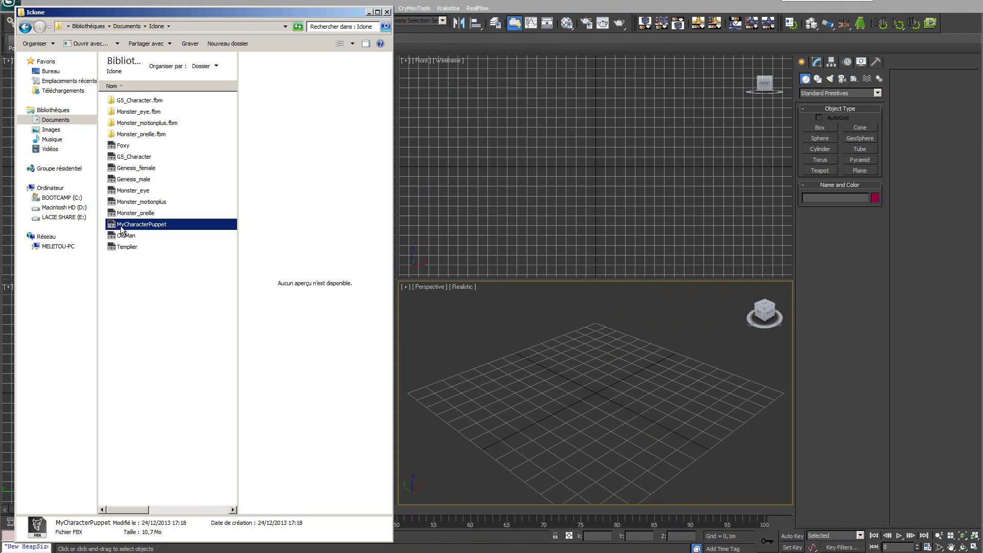
{"action": "left_click_drag", "start_coordinate": [122, 231], "coordinate": [432, 334]}
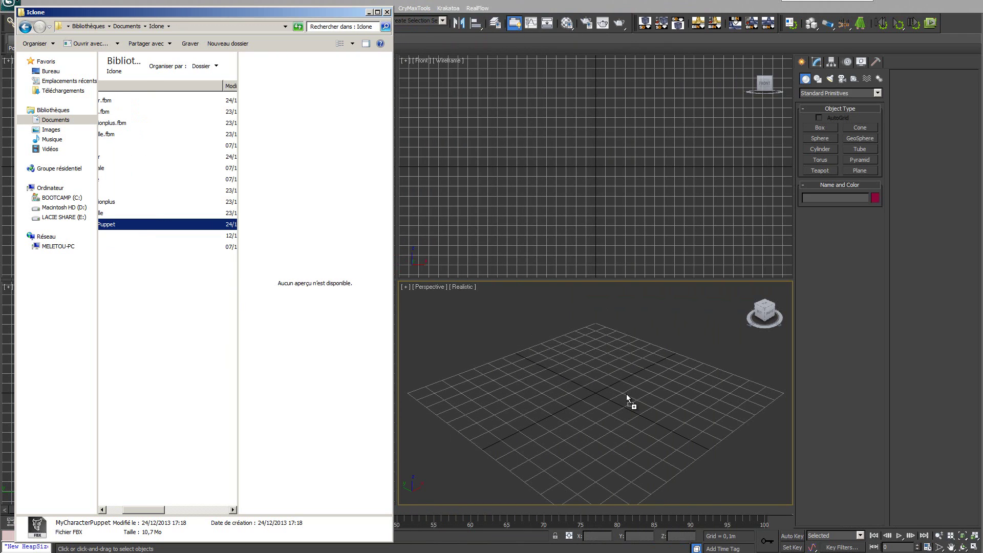
{"action": "left_click_drag", "start_coordinate": [627, 396], "coordinate": [627, 396]}
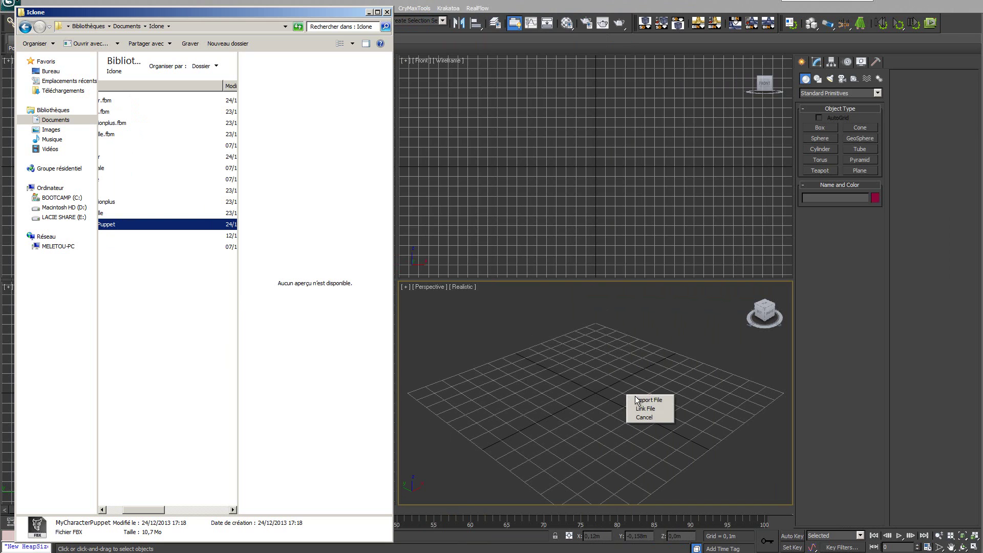
{"action": "left_click", "coordinate": [648, 400]}
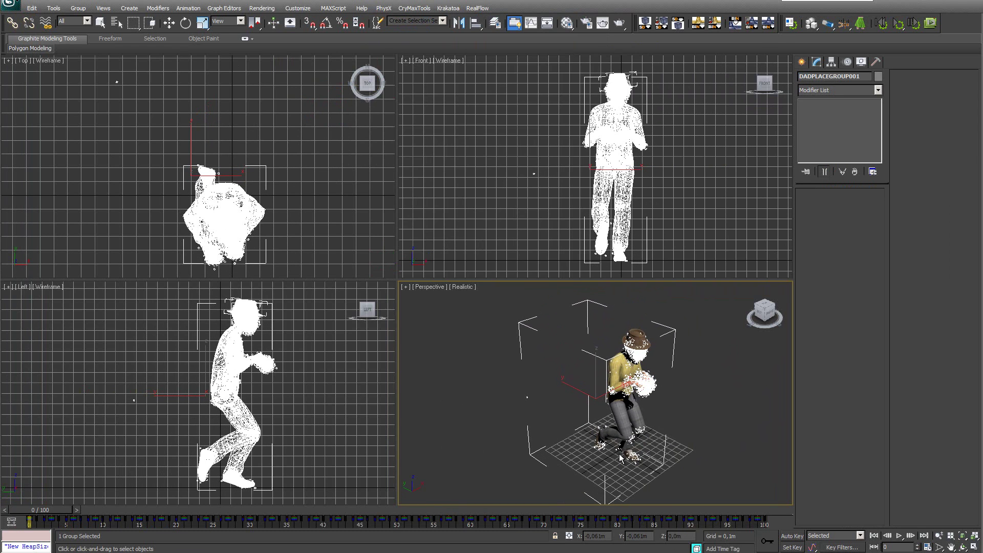
- Maximize the Perspective viewport and play the imported character's walk animation from different viewing angles
{"action": "left_click", "coordinate": [621, 458]}
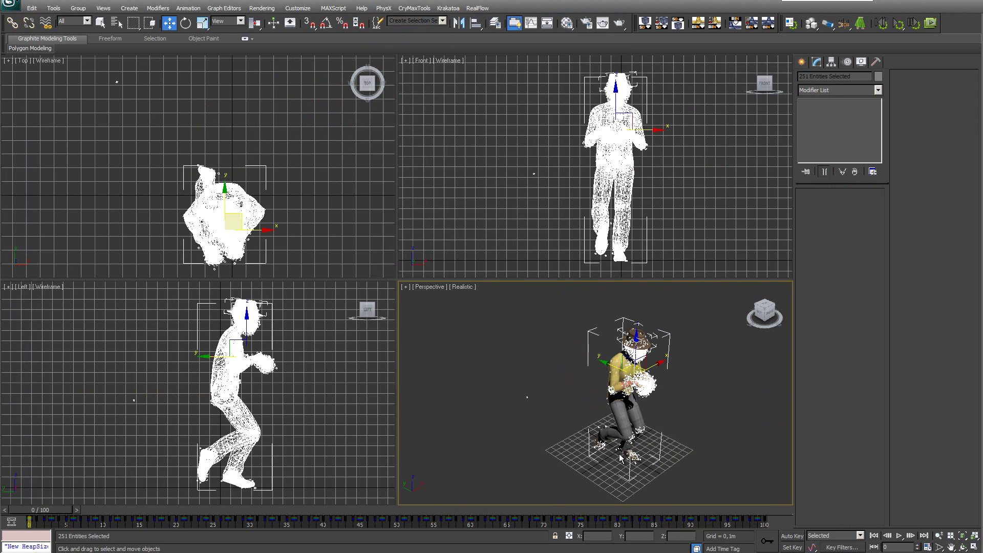
{"action": "left_click", "coordinate": [975, 547]}
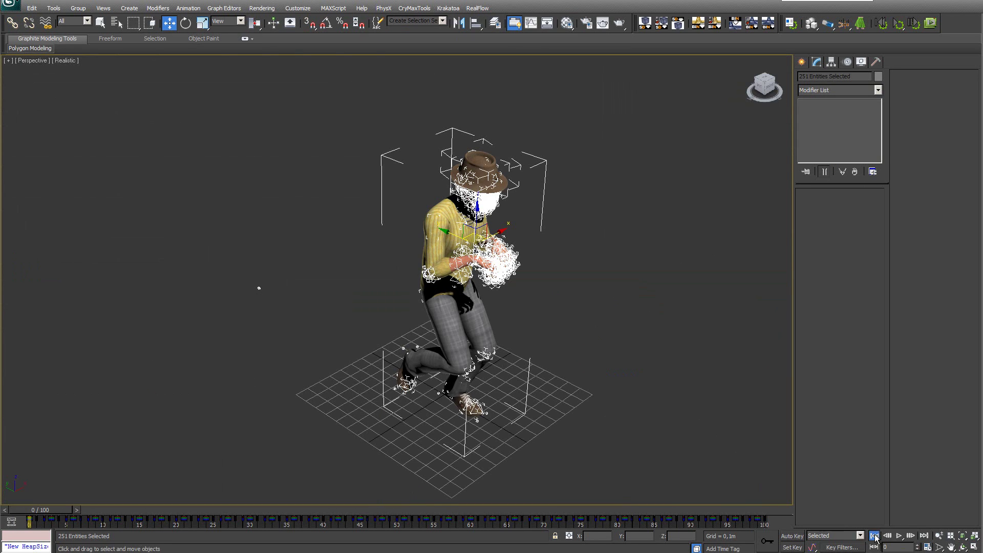
{"action": "left_click", "coordinate": [900, 536]}
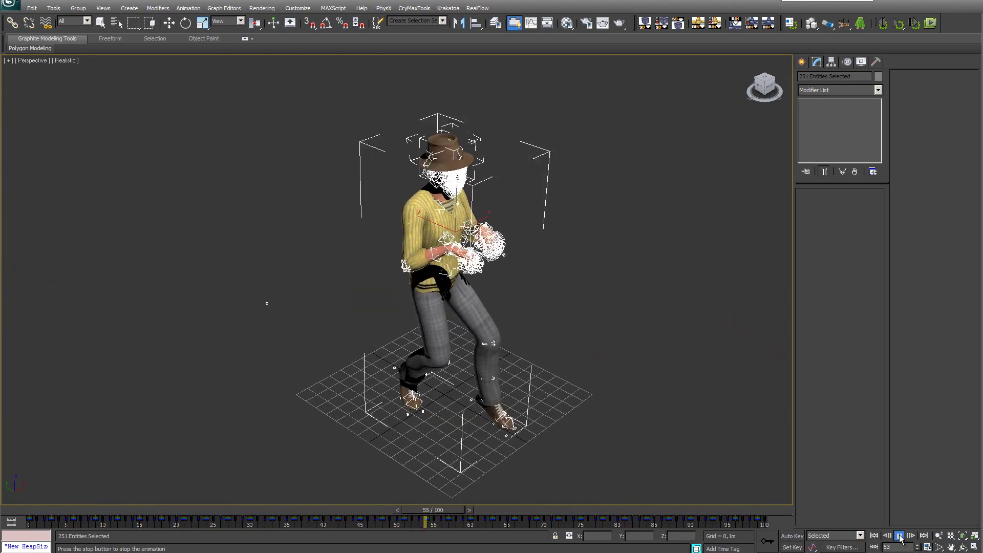
{"action": "left_click", "coordinate": [900, 536]}
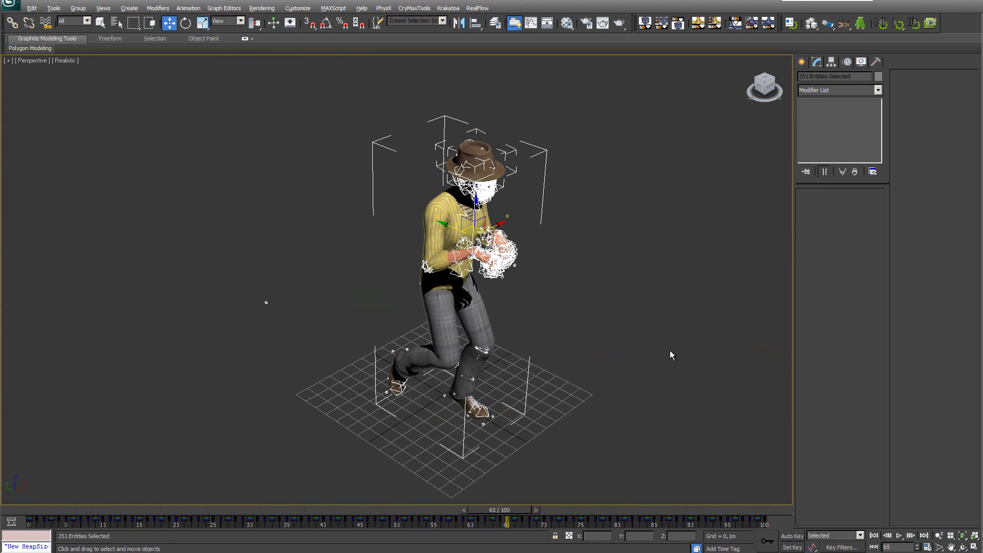
{"action": "middle_click_drag", "start_coordinate": [670, 351], "coordinate": [585, 345], "text": "alt"}
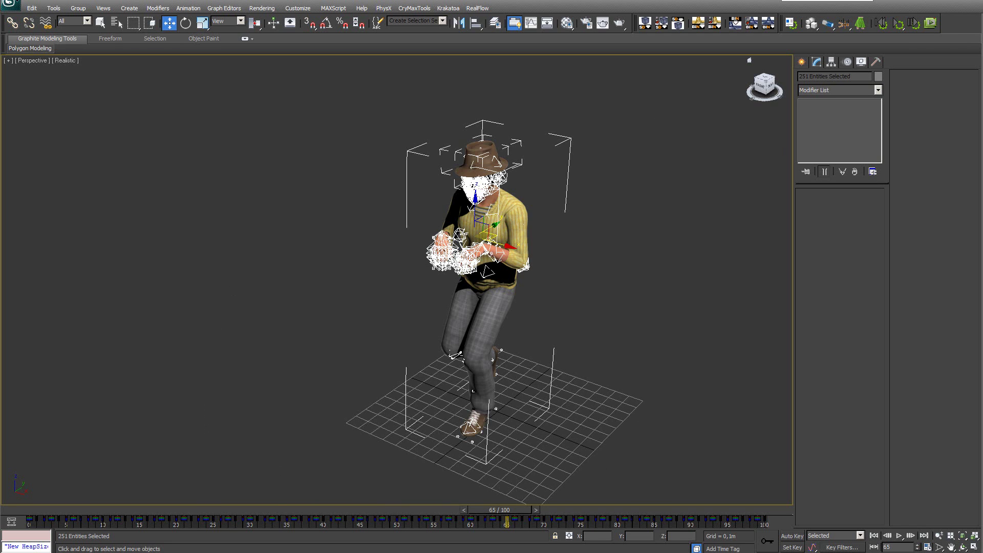
{"action": "left_click", "coordinate": [900, 536]}
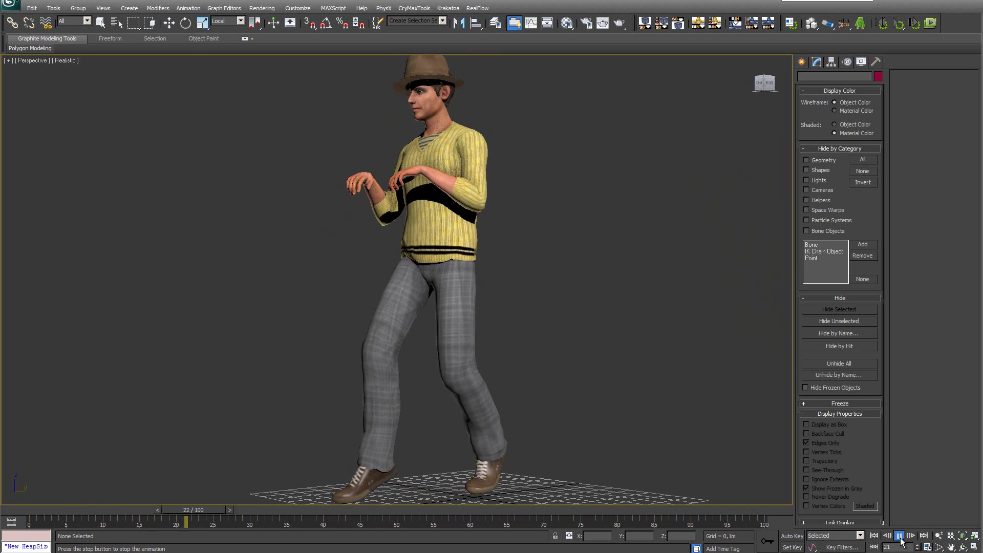
{"action": "left_click", "coordinate": [901, 539]}
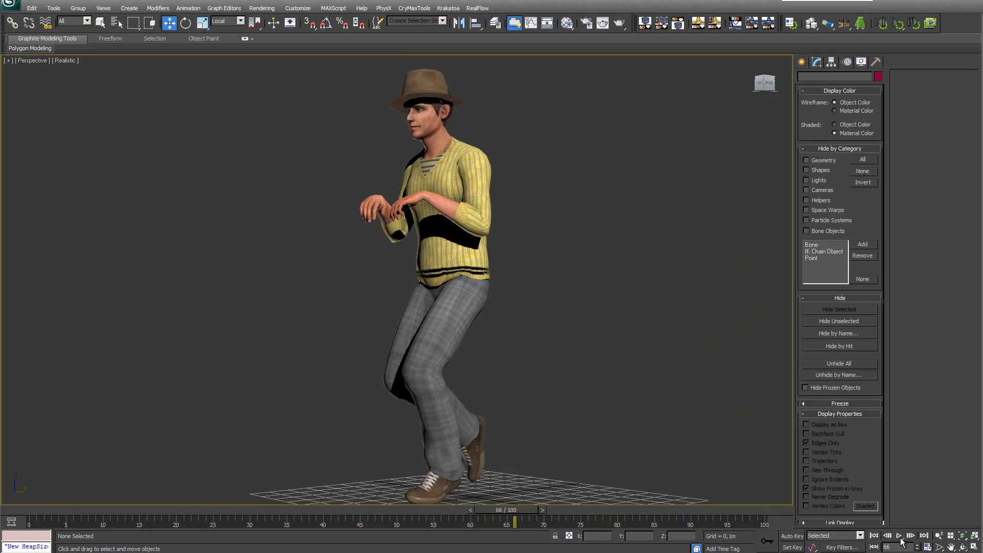